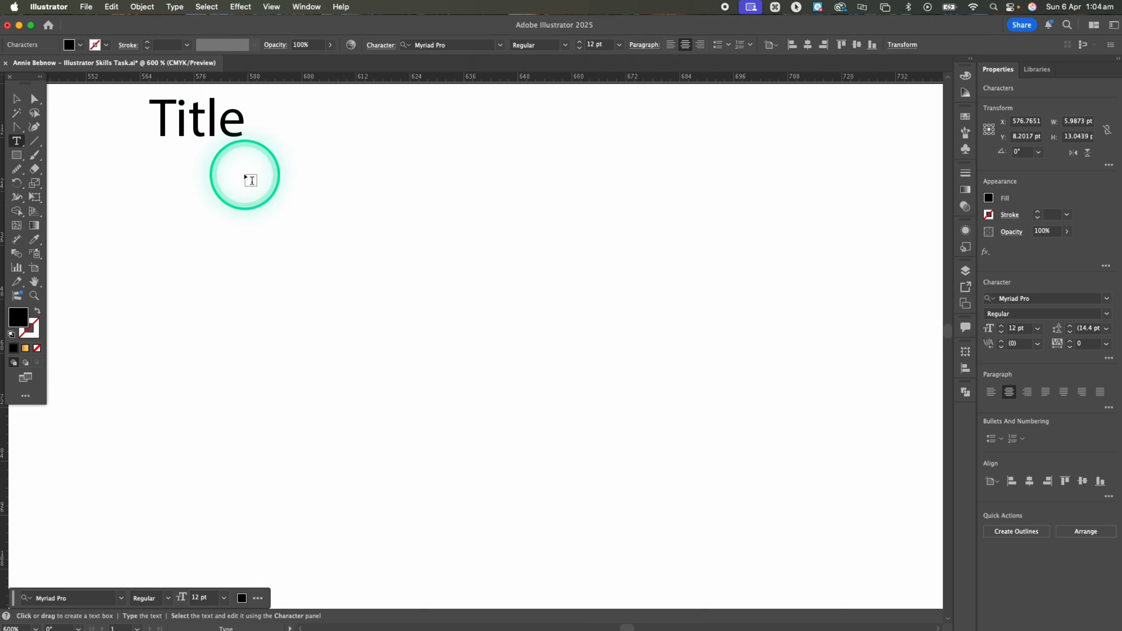
Create an area text box about 58 by 48 pt below the title, containing "Hello I am a box of text"
drag(242, 173, 501, 389)
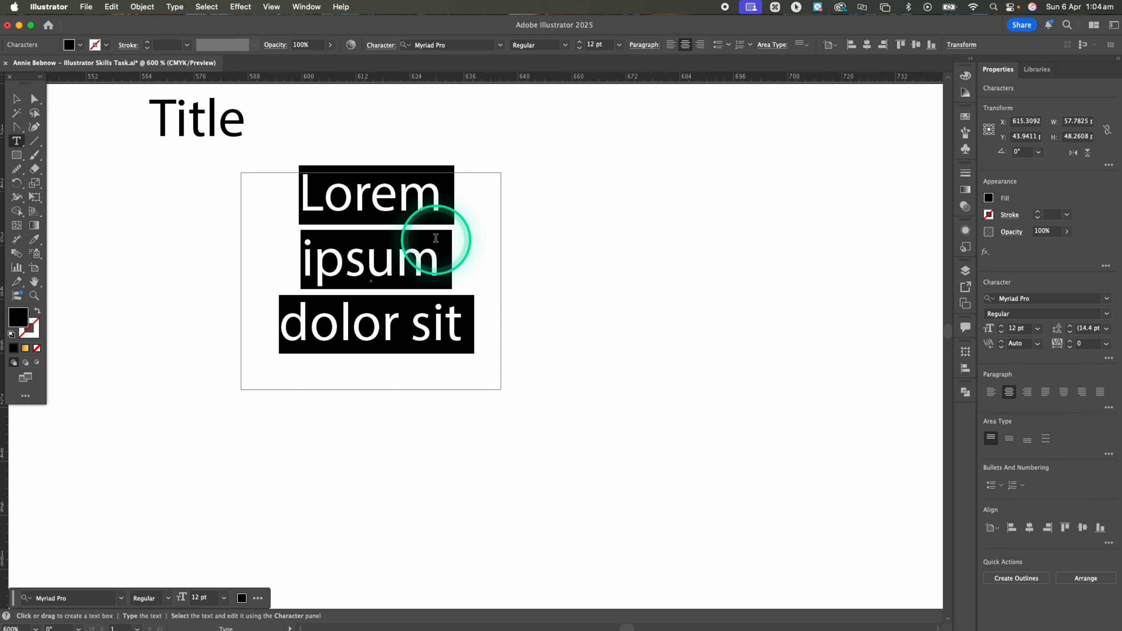
key(BackSpace)
text(Hello I am a box of text)
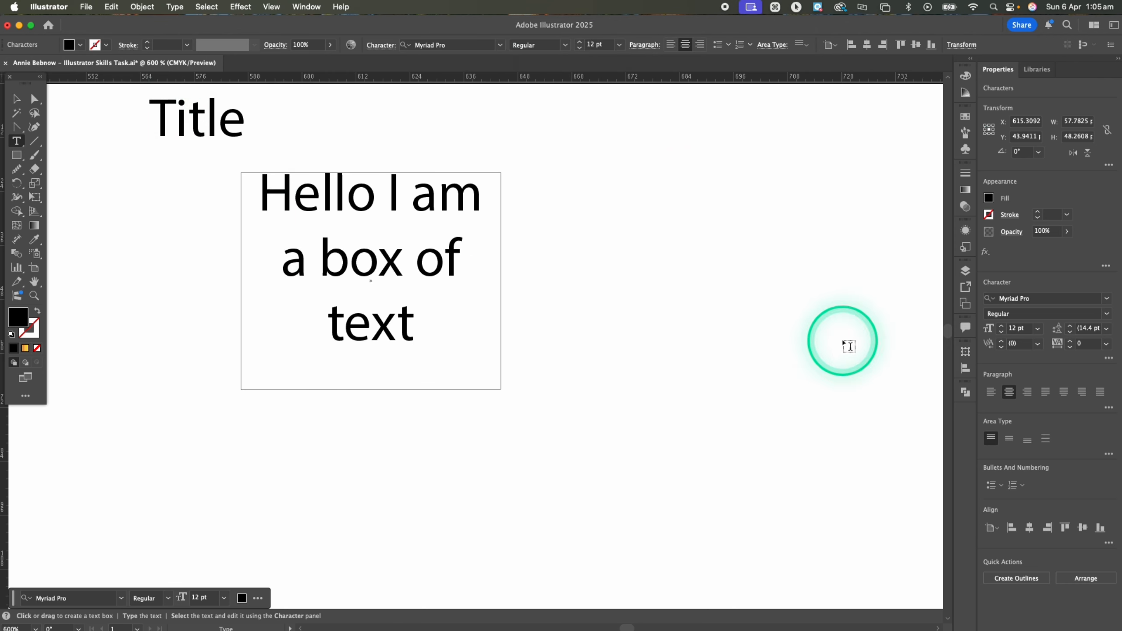
key(Escape)
Move the Title text to the right of the text box, at about X 705 pt, Y 55 pt
click(223, 124)
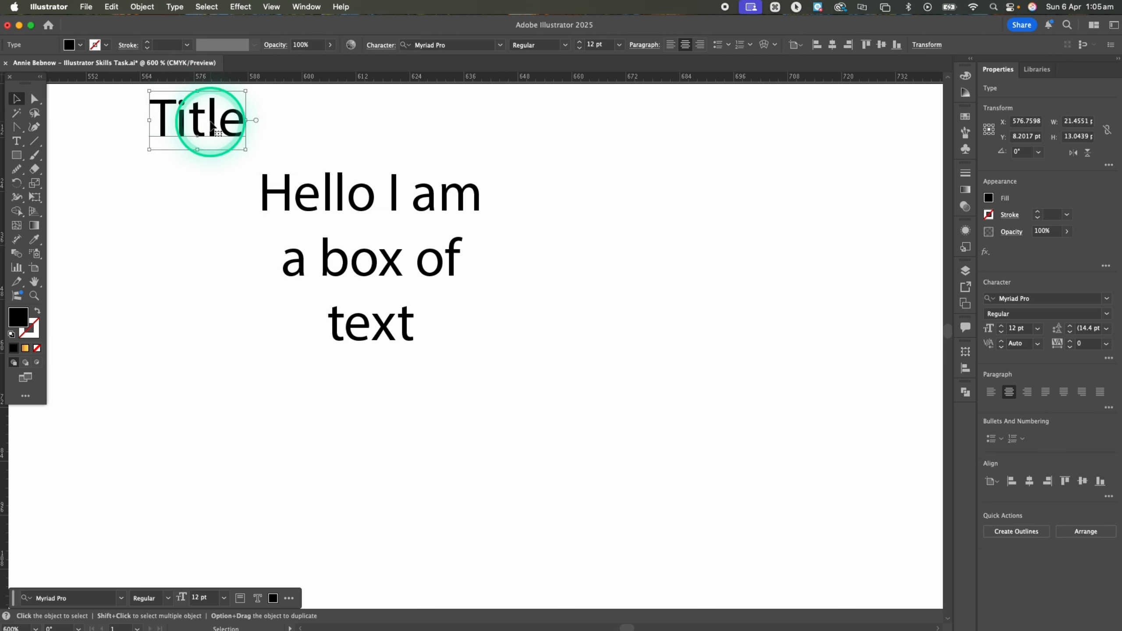
drag(212, 126, 788, 336)
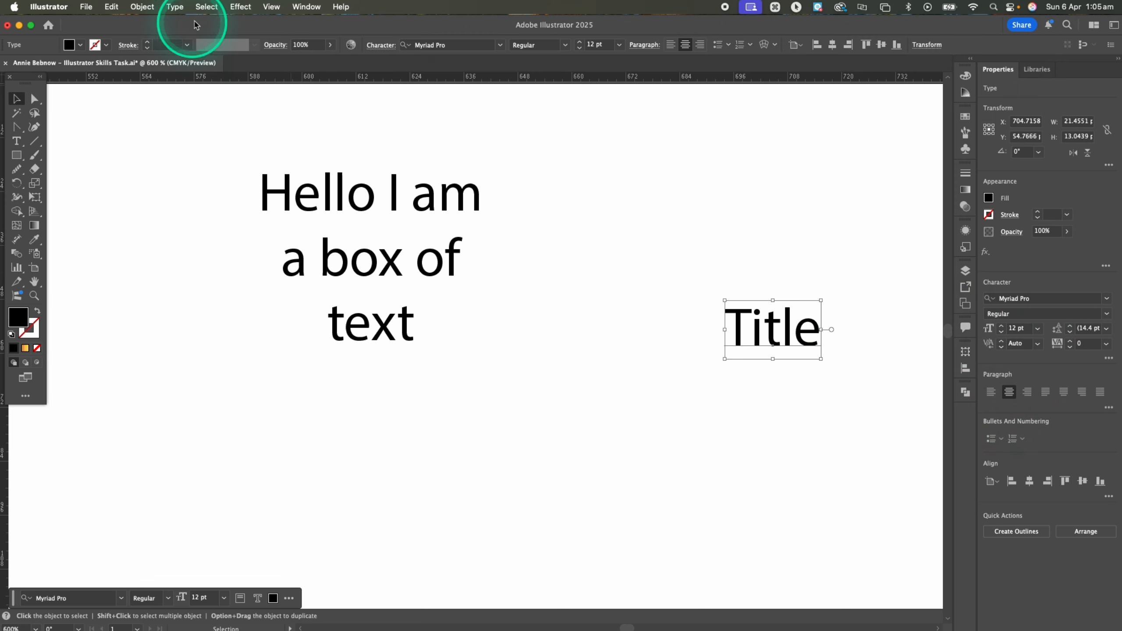
click(319, 9)
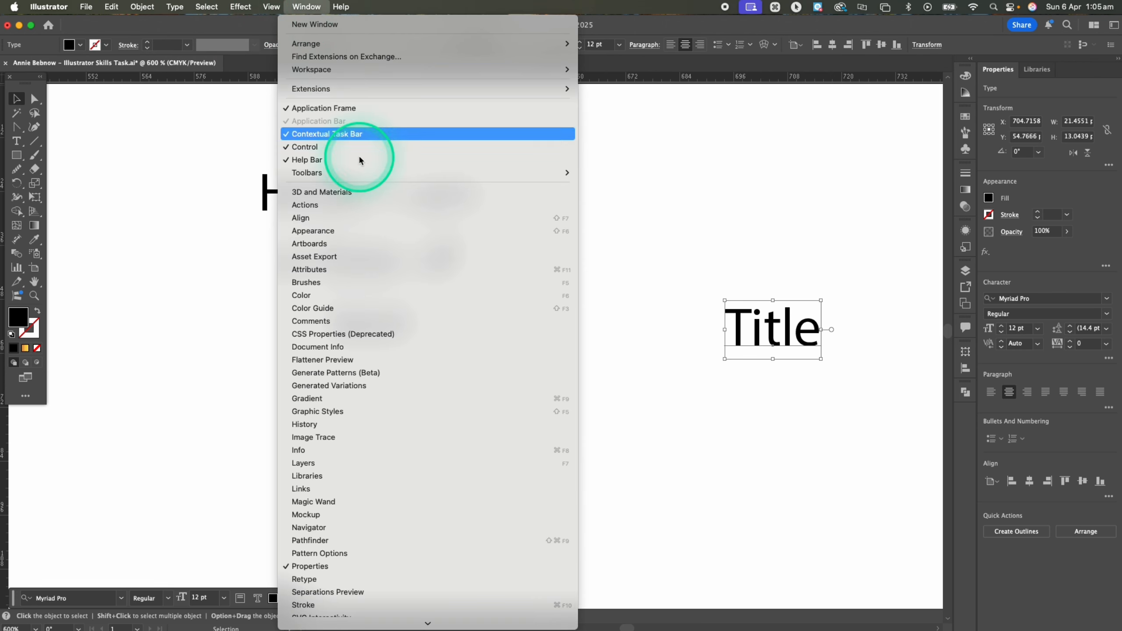
scroll(471, 490, down, 5)
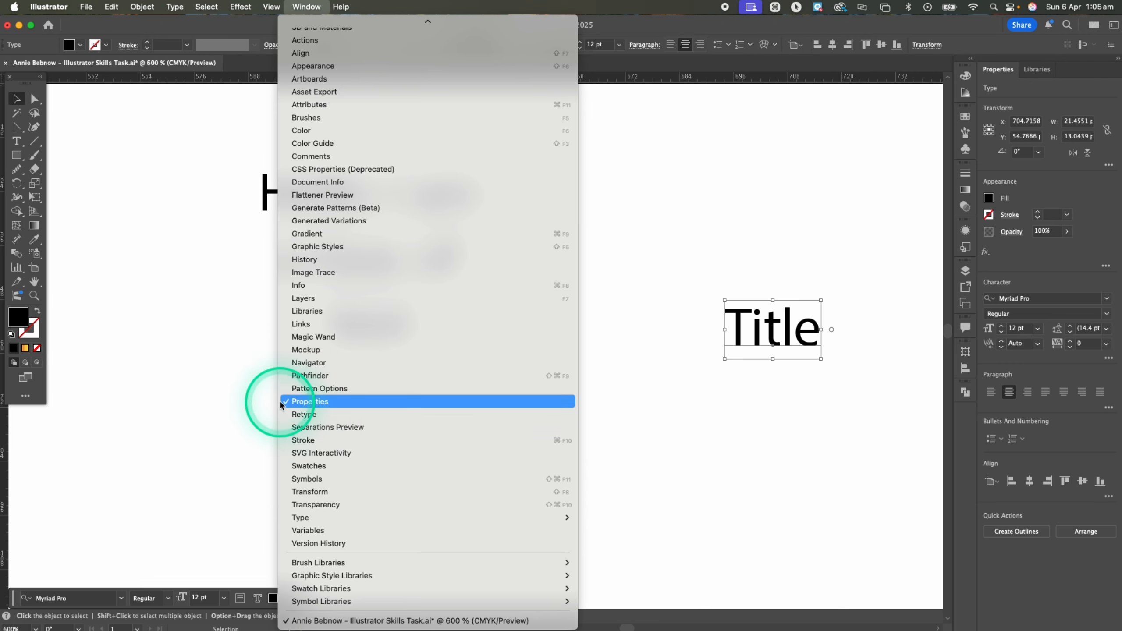
click(904, 346)
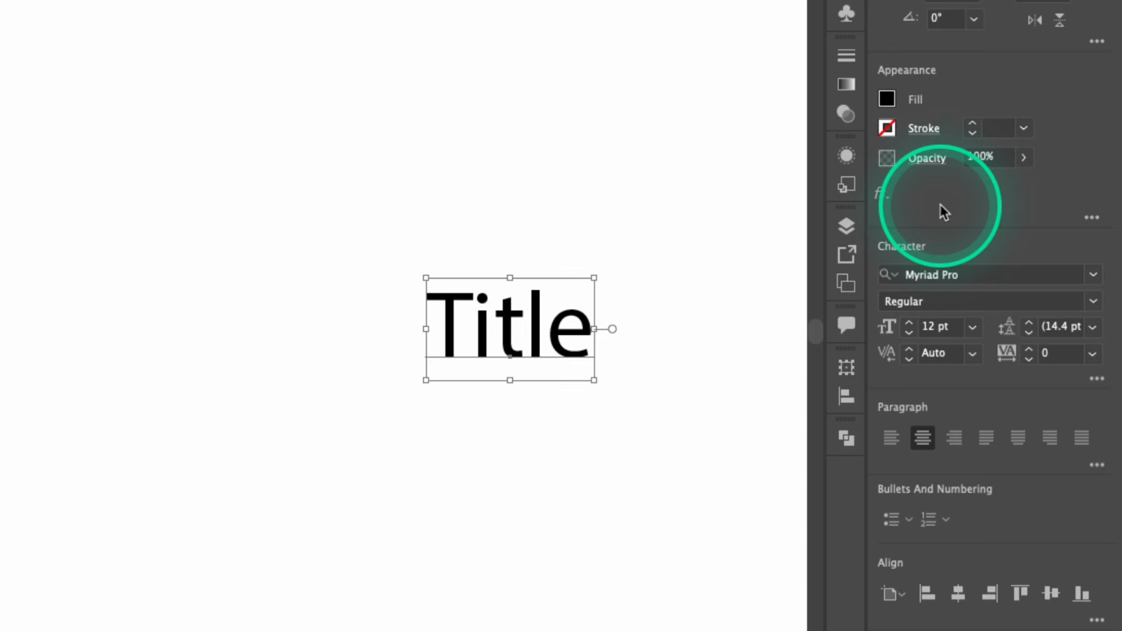
Change the fill colour of the Title text to red
click(888, 100)
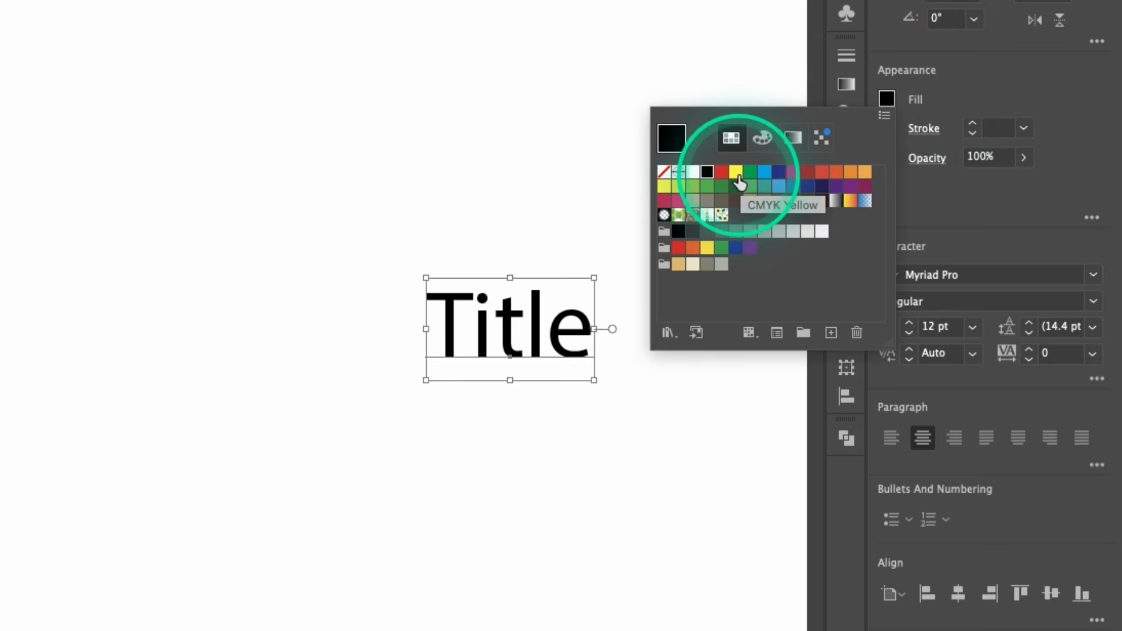
click(725, 173)
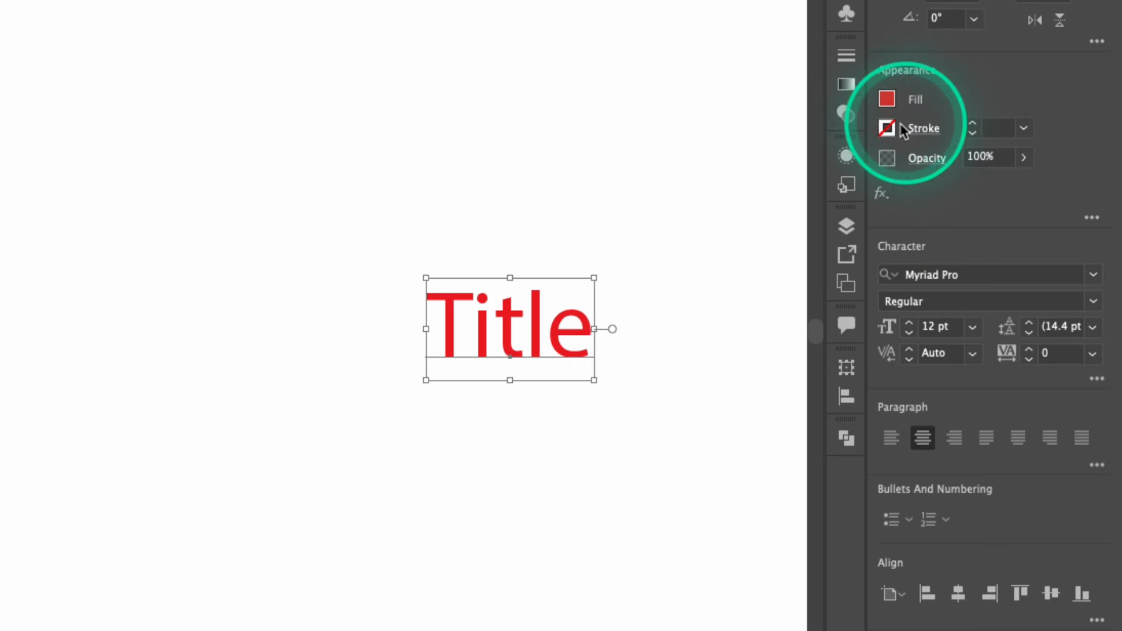
Add a black stroke to the Title text and reduce its weight to 0.25 pt
click(886, 132)
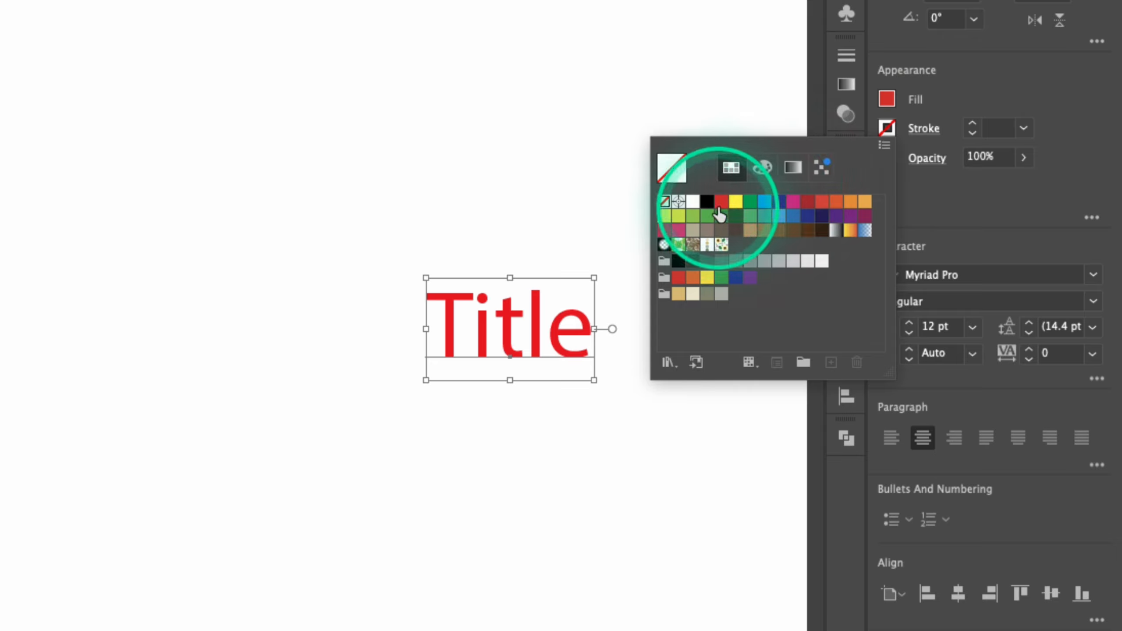
click(708, 202)
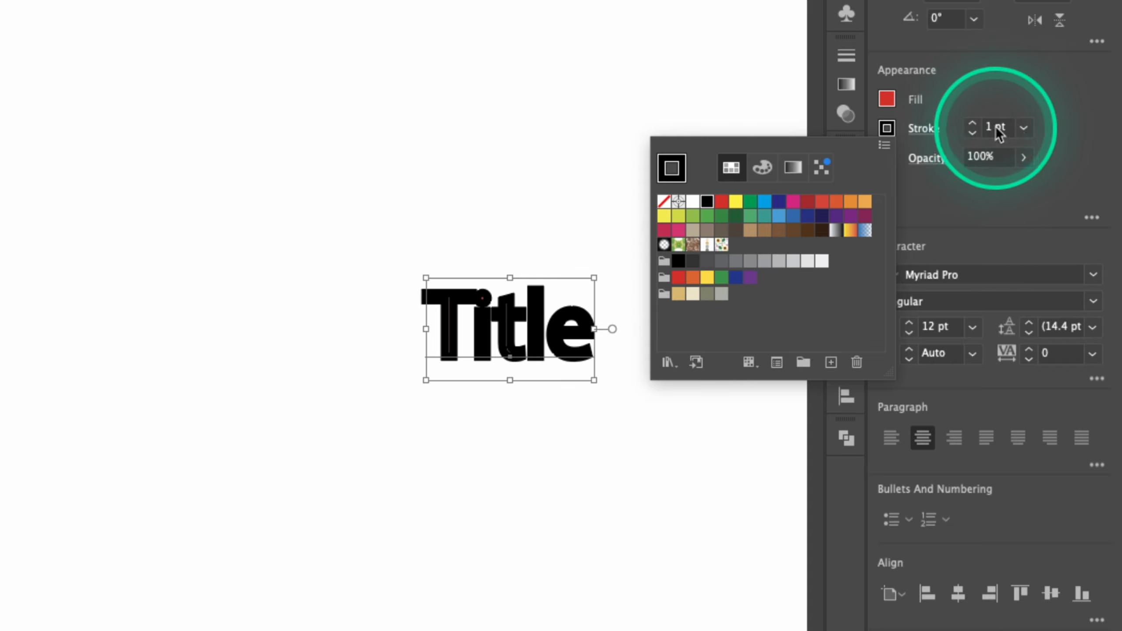
click(976, 135)
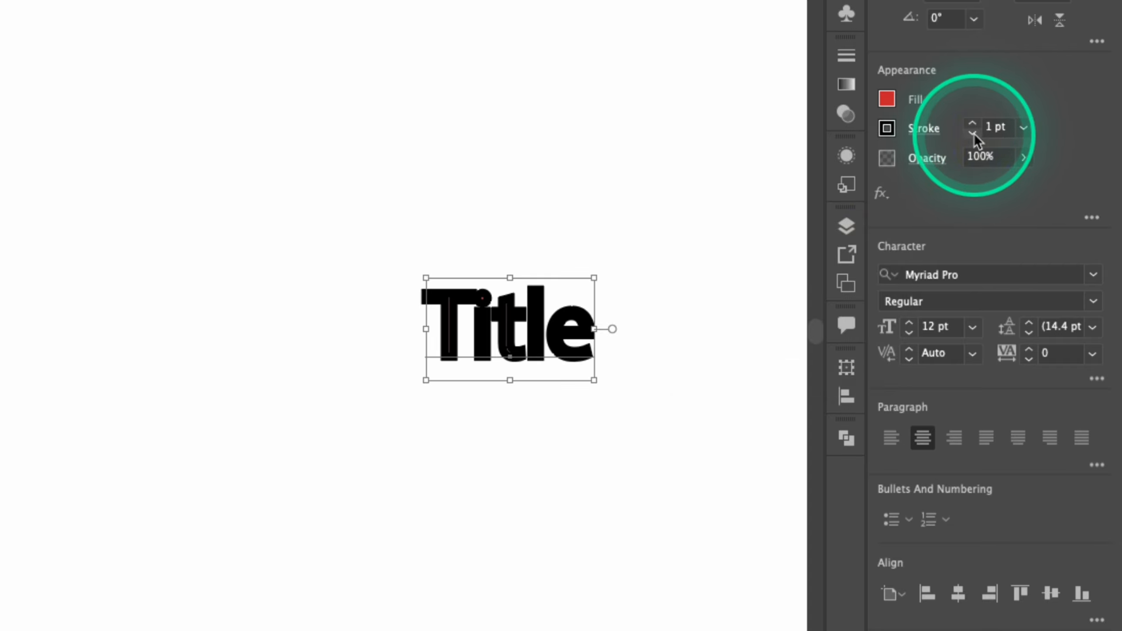
click(974, 133)
click(974, 134)
click(974, 133)
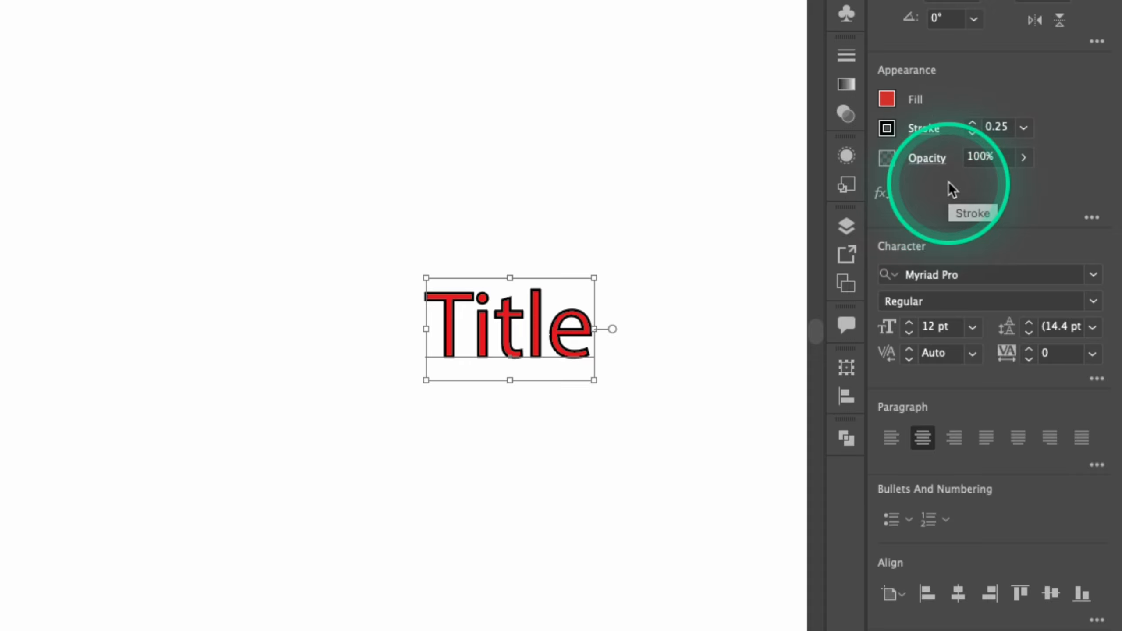
Remove the stroke from the Title text by setting its stroke colour to none
click(891, 128)
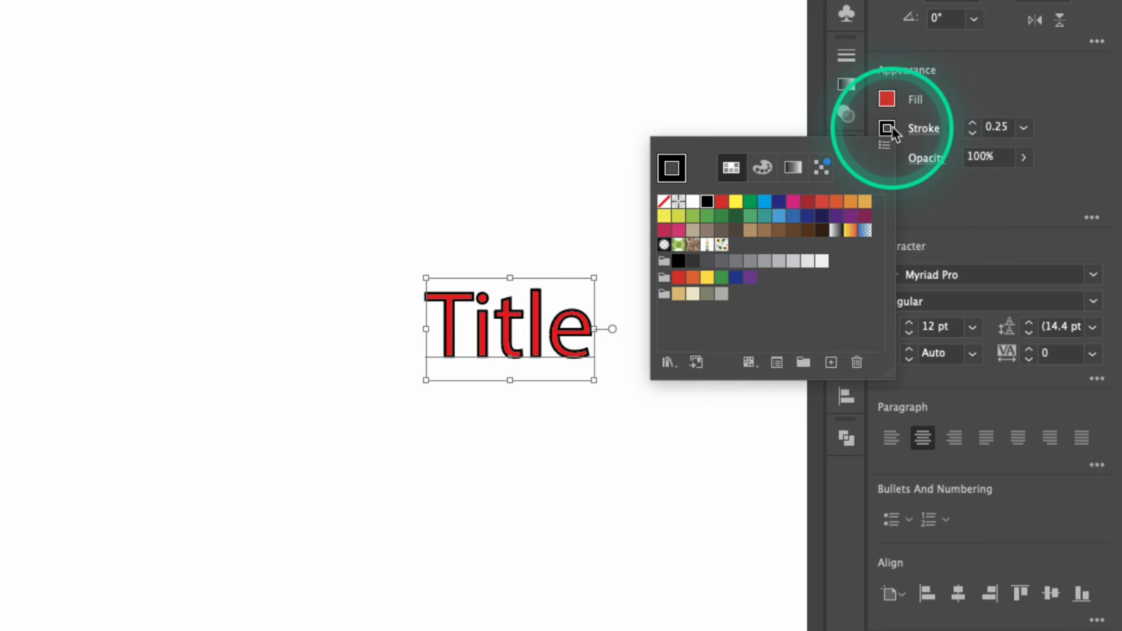
click(664, 201)
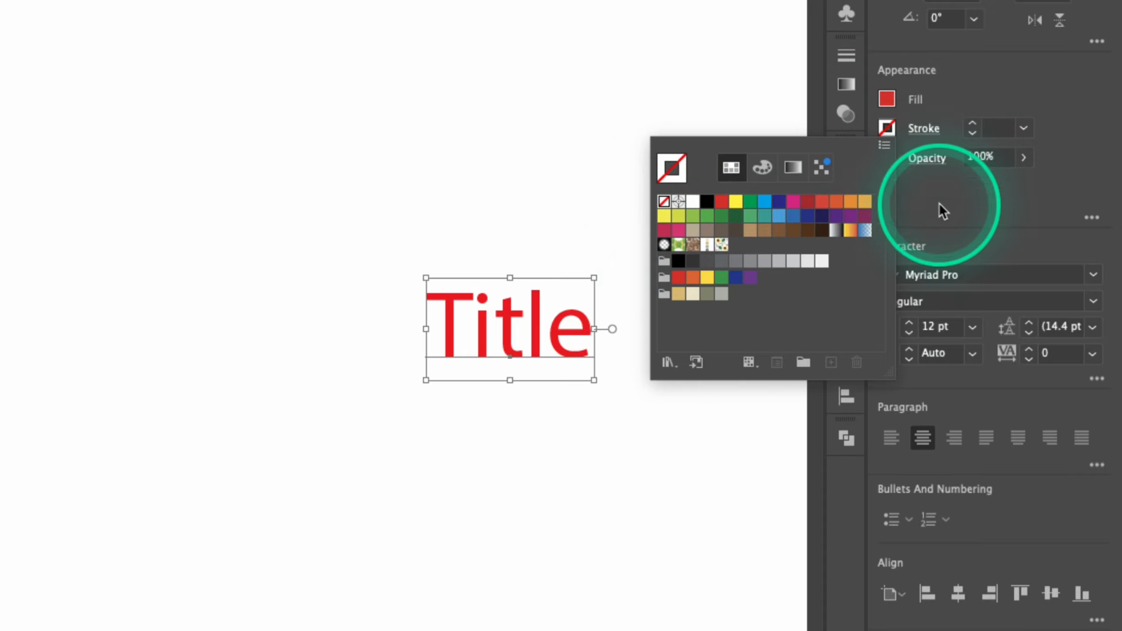
click(932, 200)
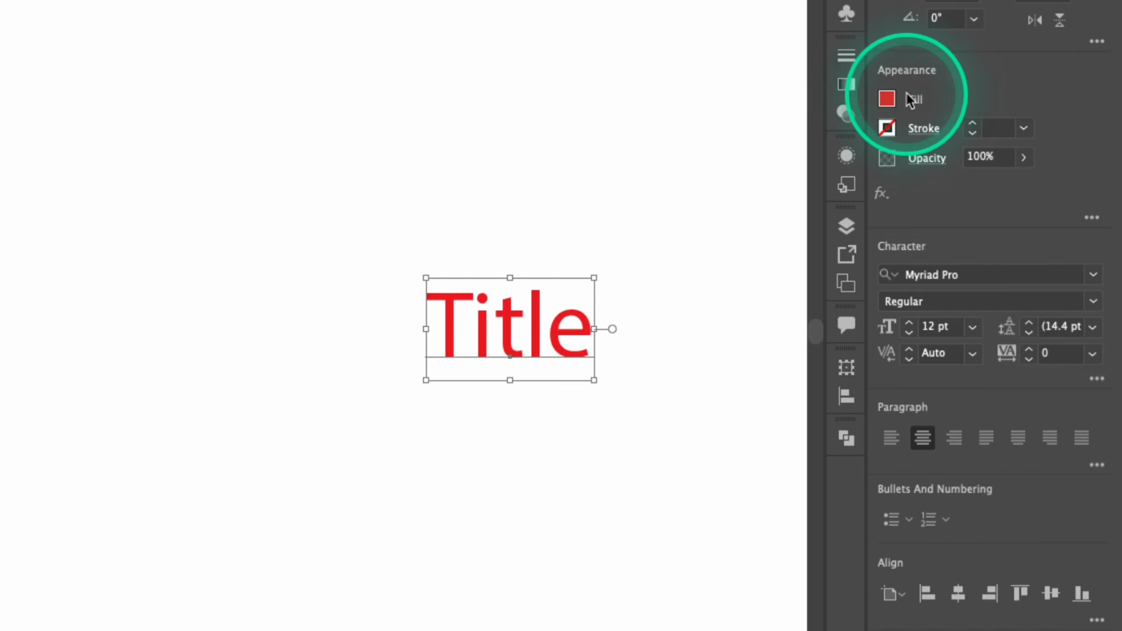
Change the font of the Title text to Arial Rounded MT Bold
click(974, 274)
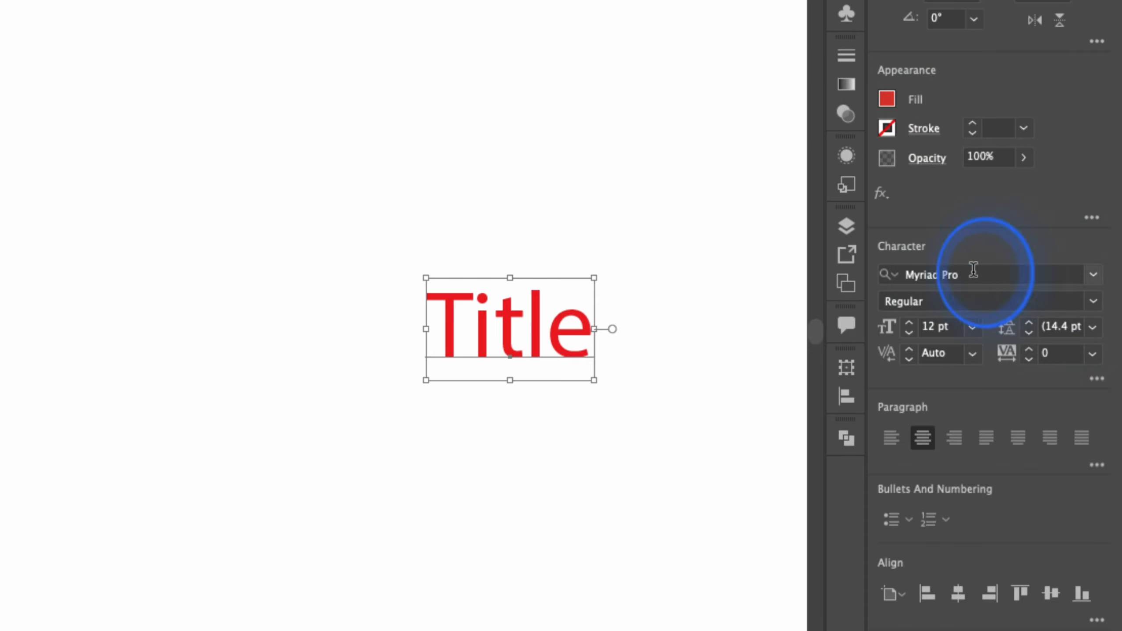
click(1094, 276)
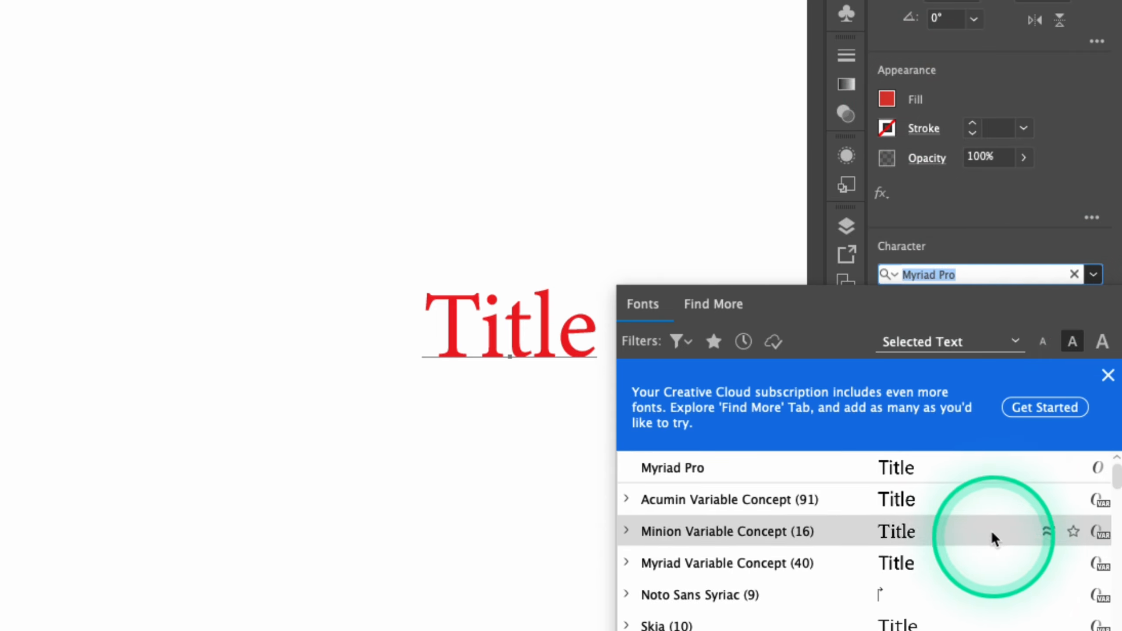
scroll(992, 535, down, 5)
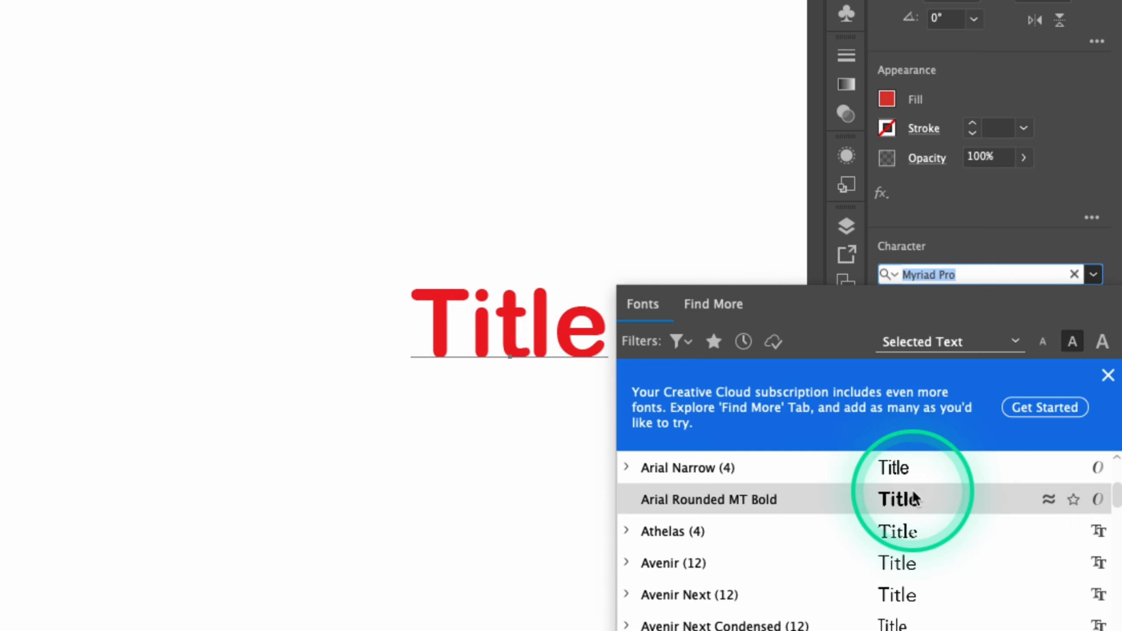
click(922, 508)
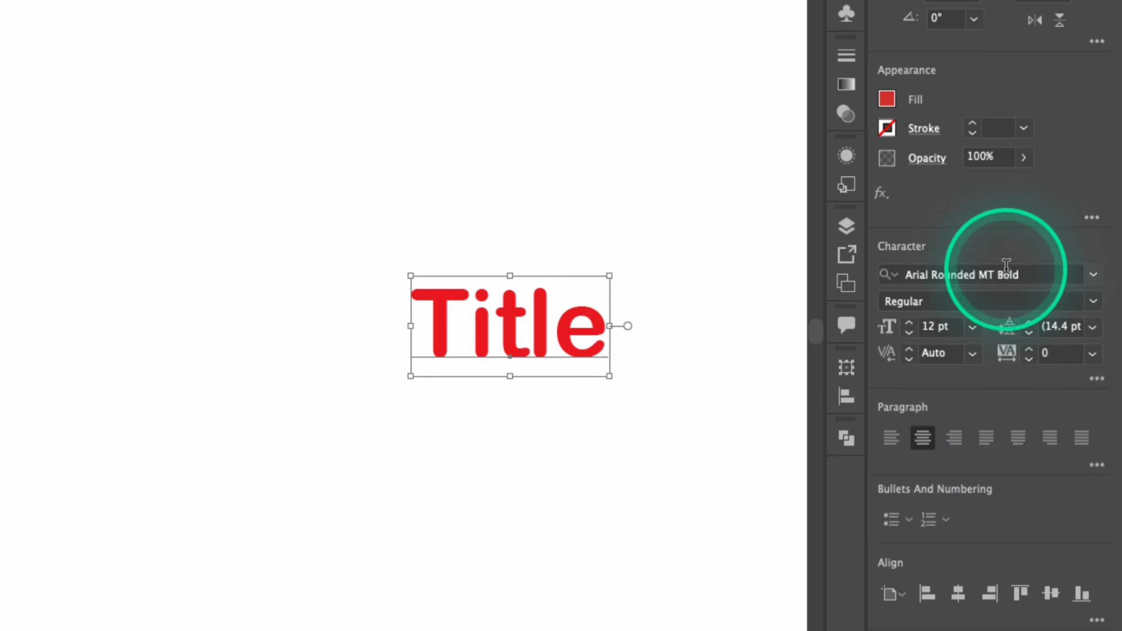
Increase the Title text's font size to 29 pt and shift the text left, closer to the text box
click(909, 331)
click(910, 325)
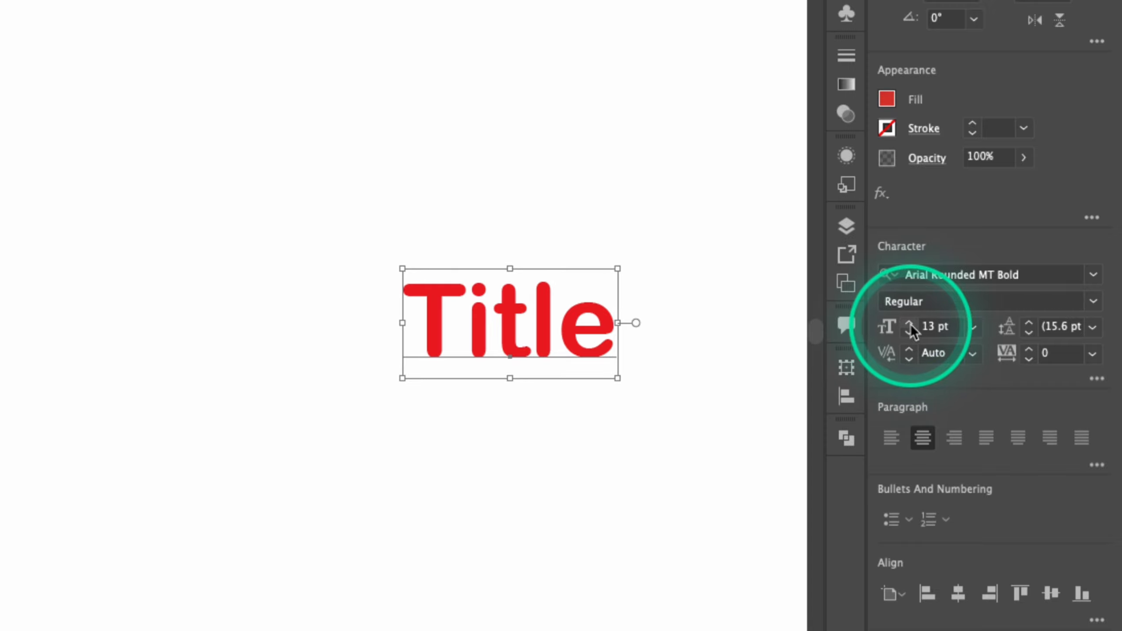
click(910, 325)
click(910, 324)
click(910, 325)
click(910, 324)
click(910, 325)
click(910, 325)
click(910, 324)
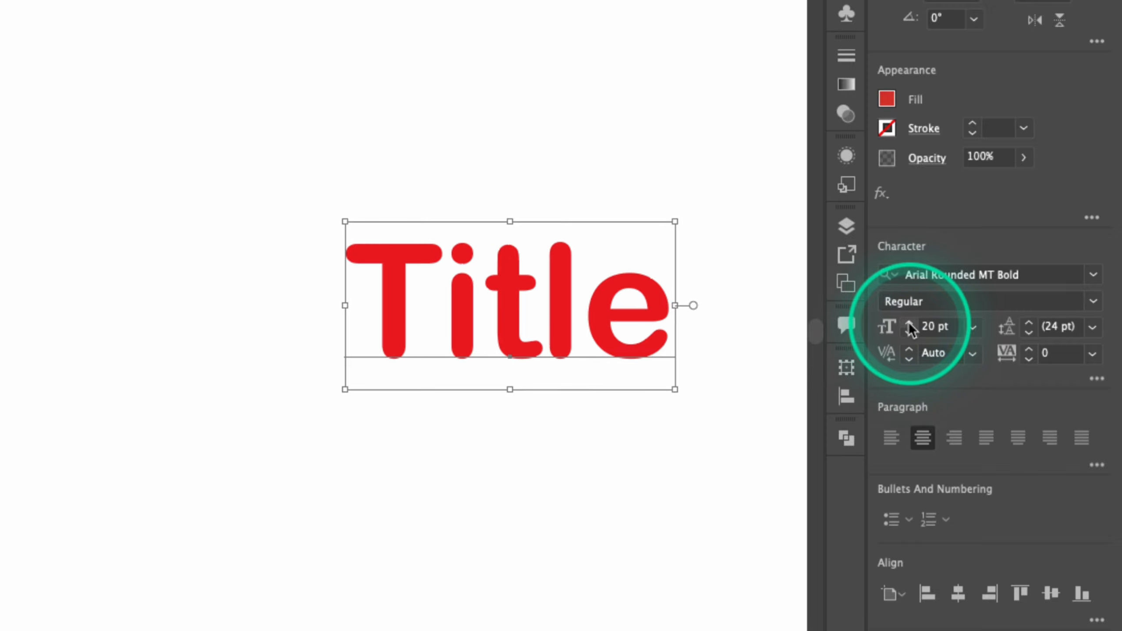
click(910, 325)
click(911, 324)
click(910, 325)
click(910, 324)
click(910, 325)
click(910, 324)
click(911, 325)
click(911, 325)
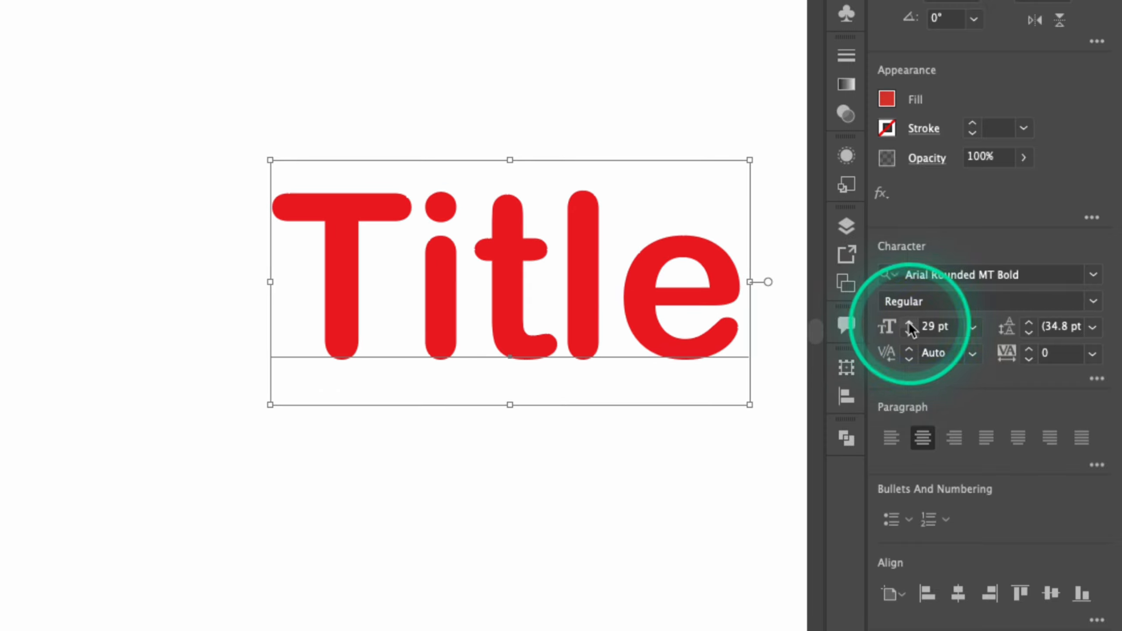
drag(714, 305, 601, 309)
click(1018, 316)
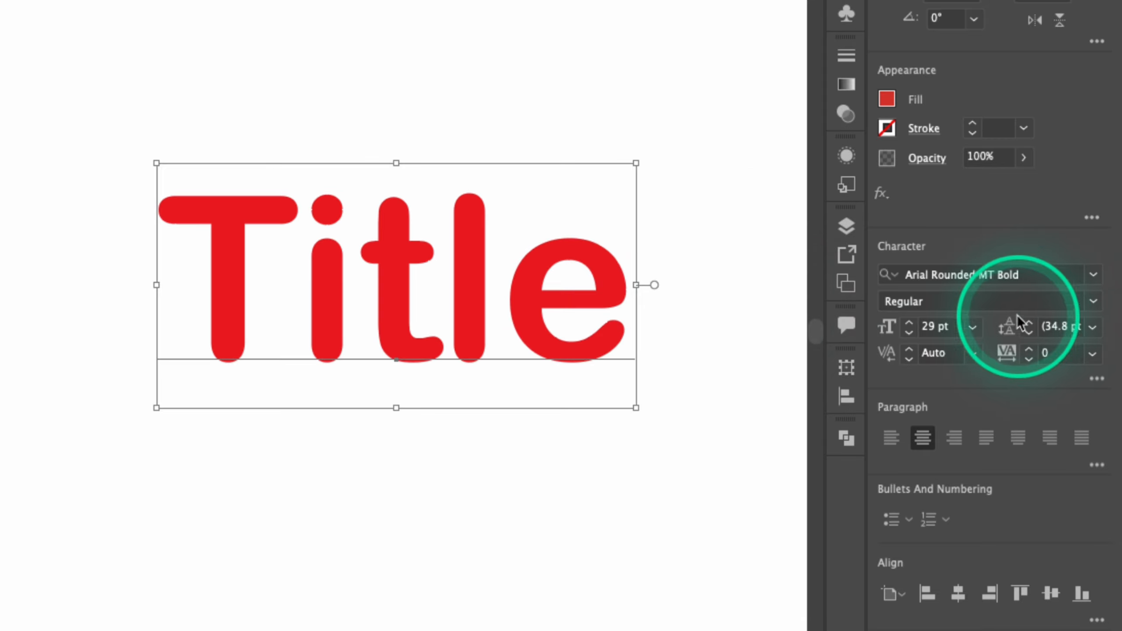
click(1067, 326)
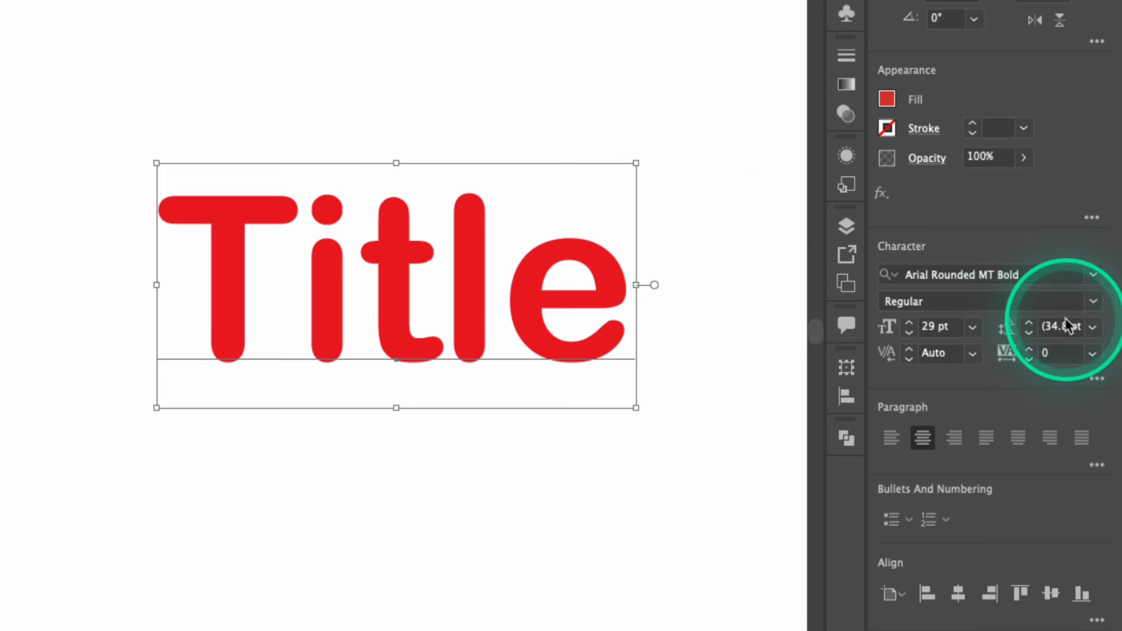
click(1004, 334)
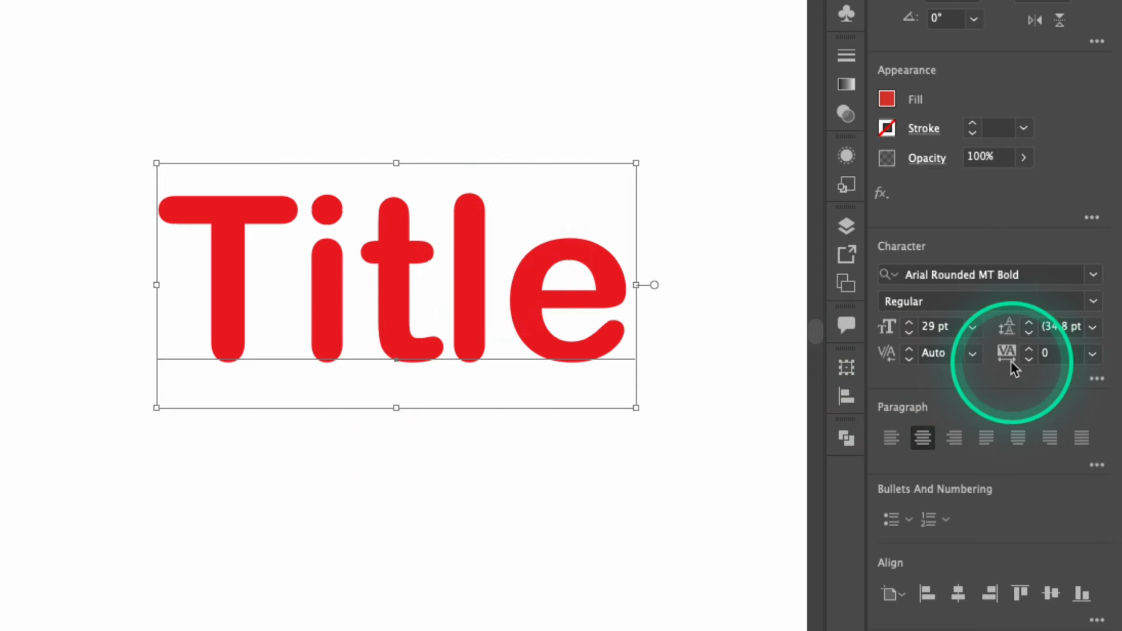
Increase the tracking of the Title text to 15
click(1028, 349)
click(1028, 350)
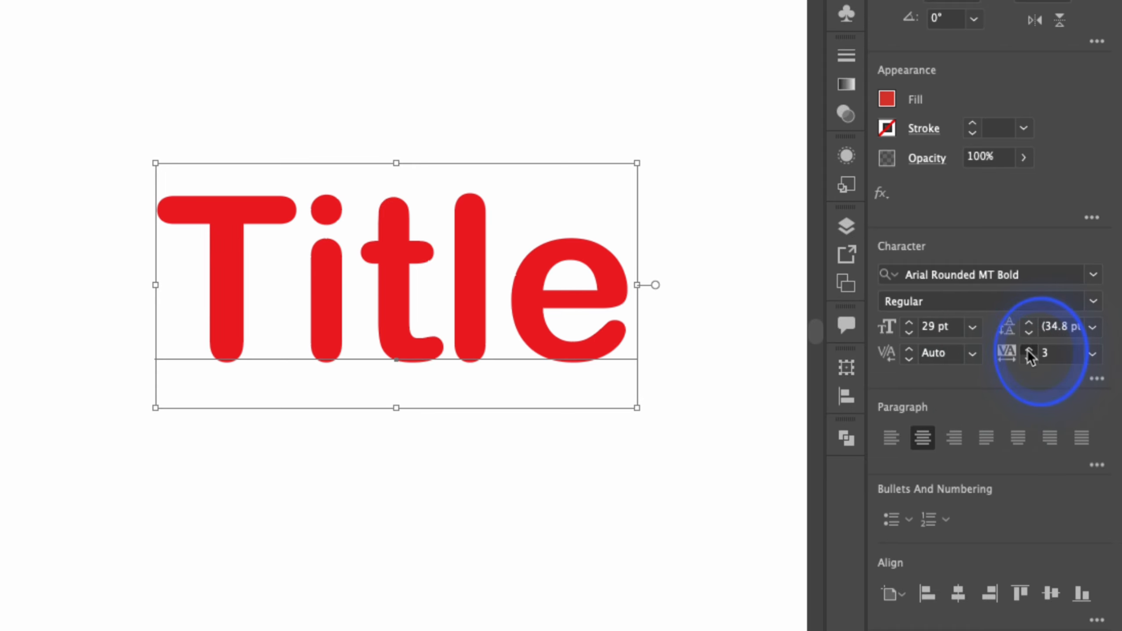
click(1028, 351)
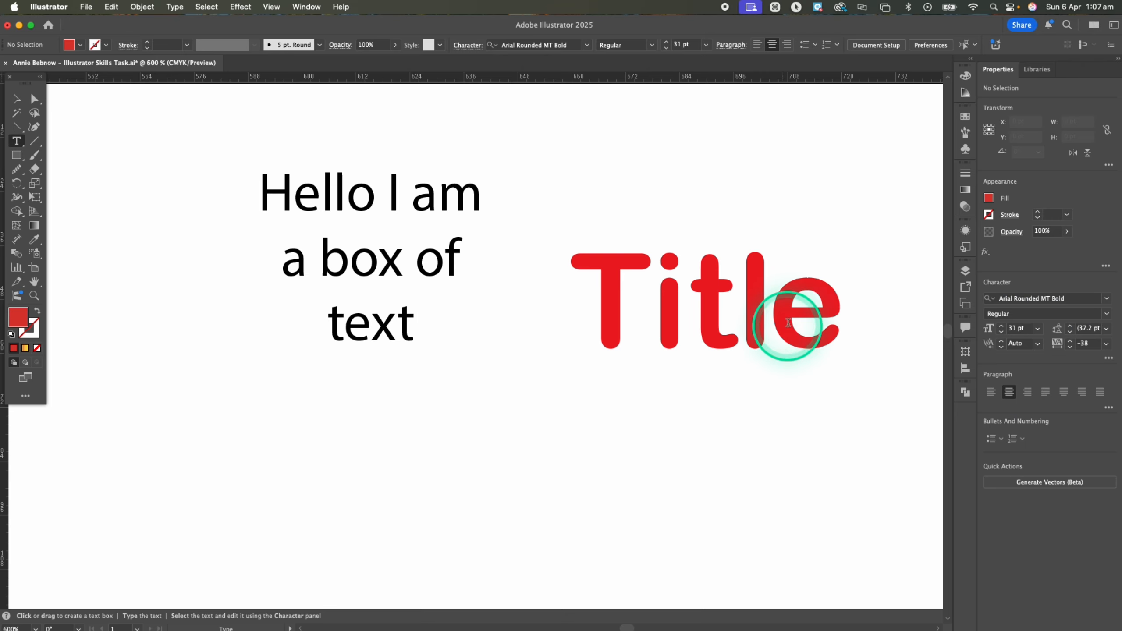
Examine the letter tracking in the Title text between the l and e and between the i and t
click(777, 322)
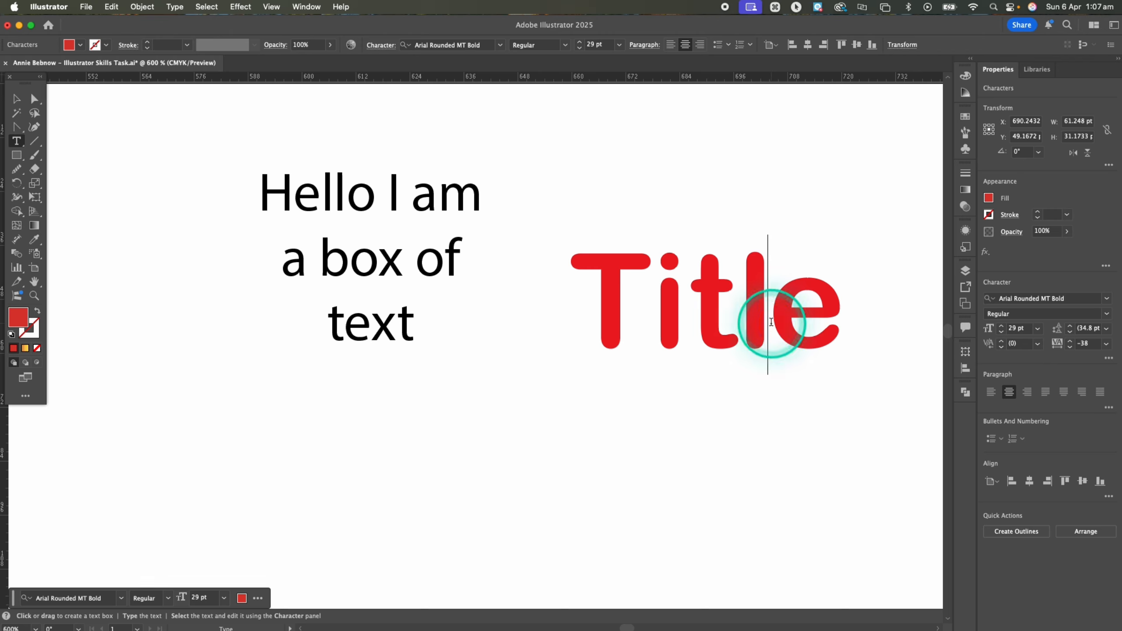
click(652, 316)
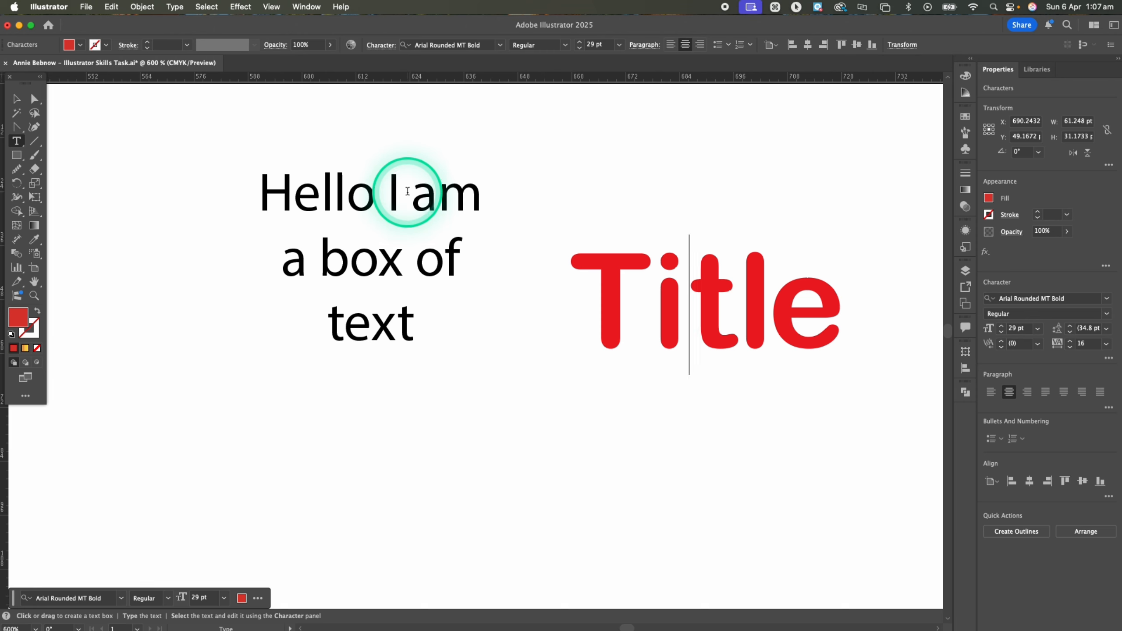
Expand the Title text into shapes with Object and Fill enabled, and select the resulting letter group
click(13, 100)
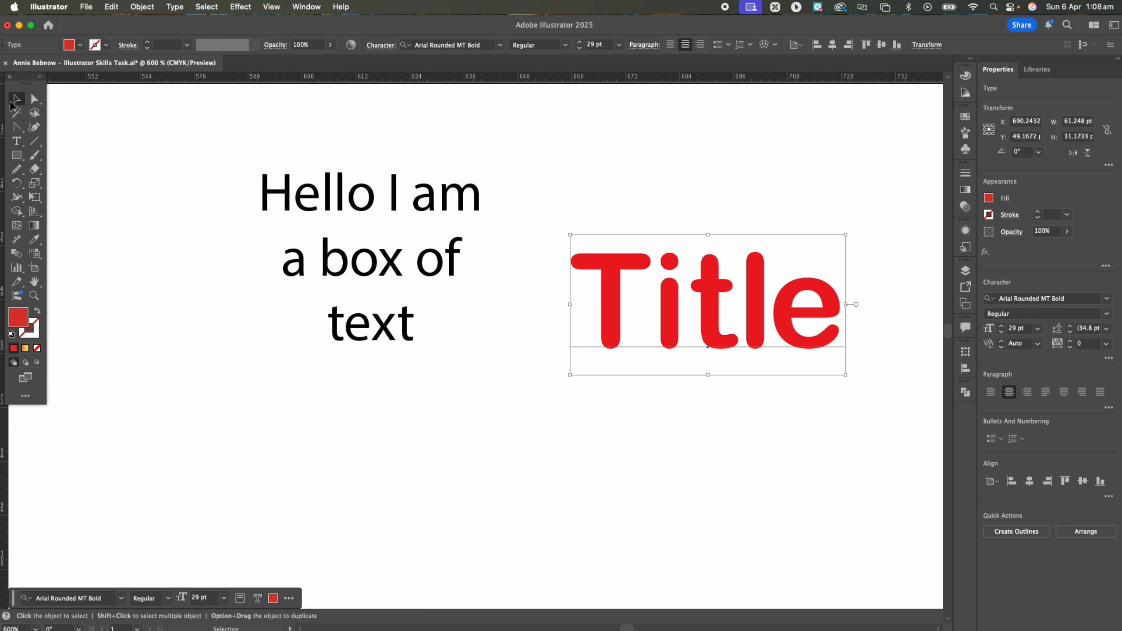
click(134, 7)
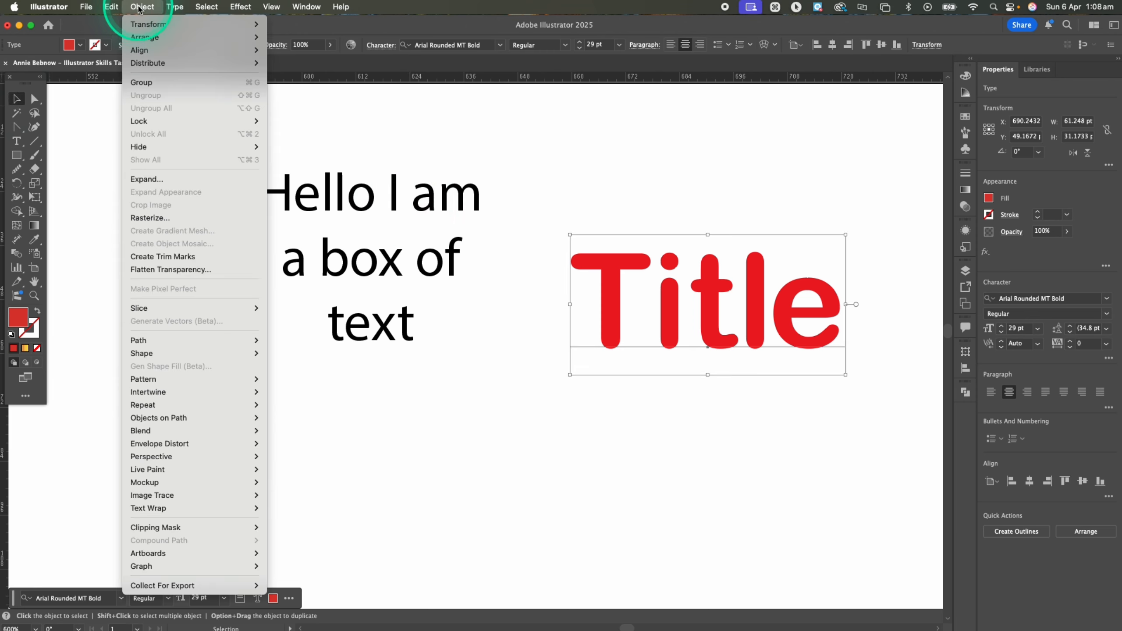
click(186, 179)
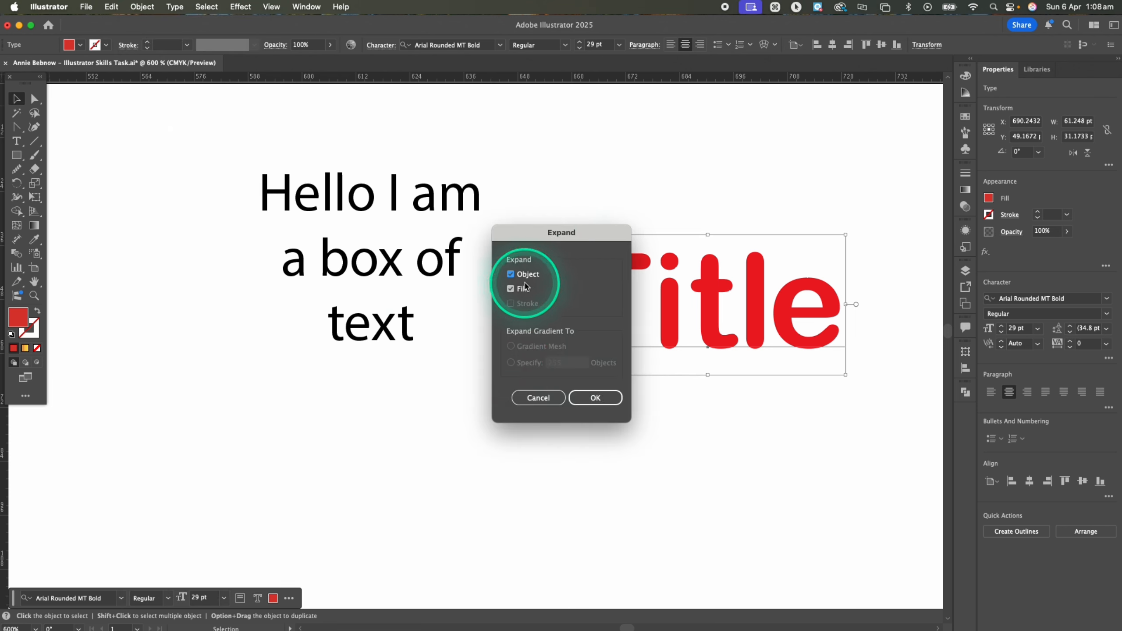
click(597, 398)
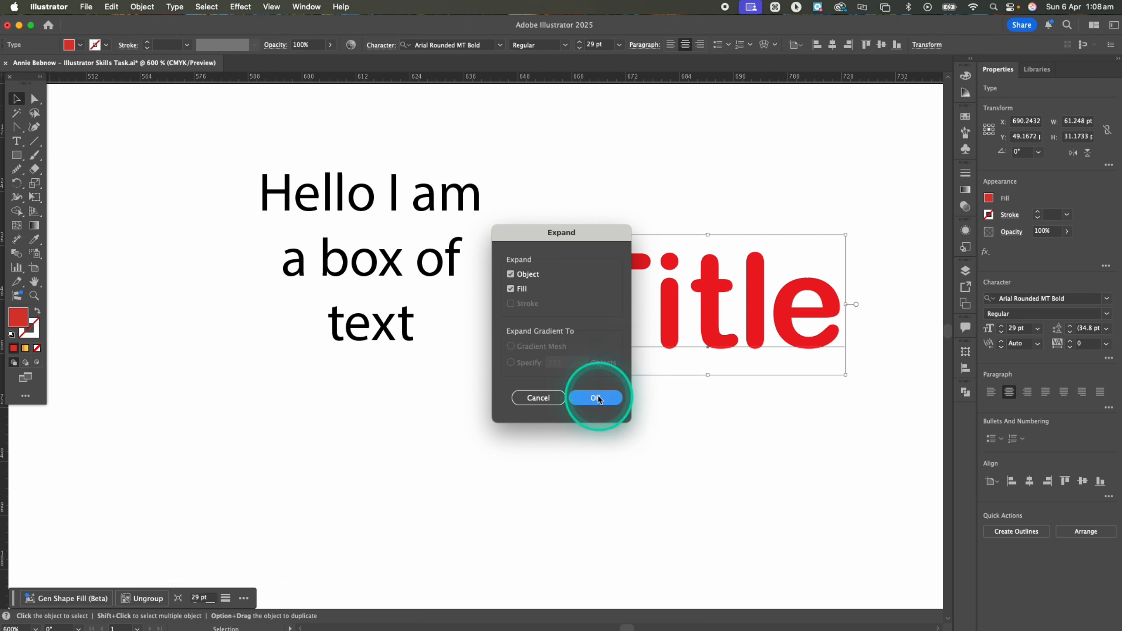
click(771, 478)
click(707, 314)
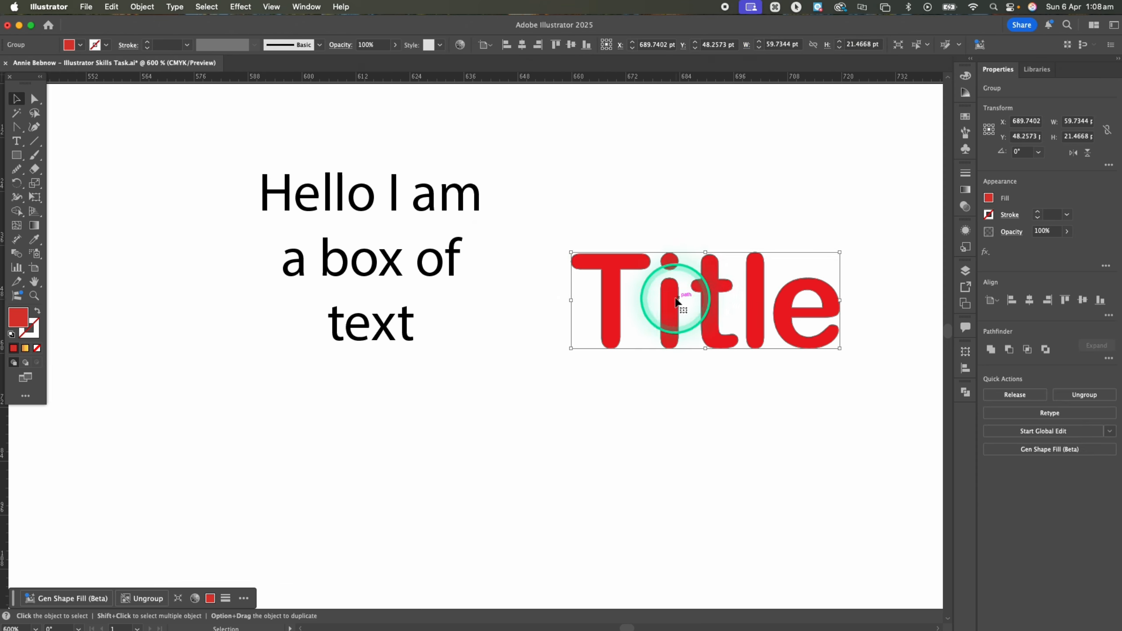
Deselect the Title group and select only its letter T with the Direct Selection tool
click(654, 304)
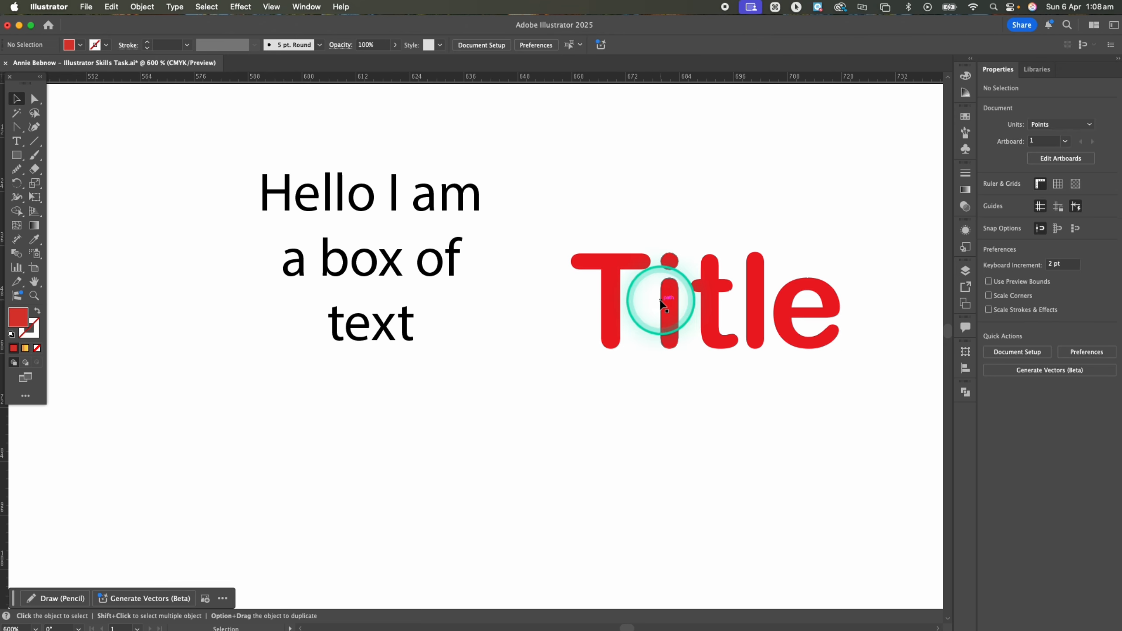
click(225, 196)
click(16, 113)
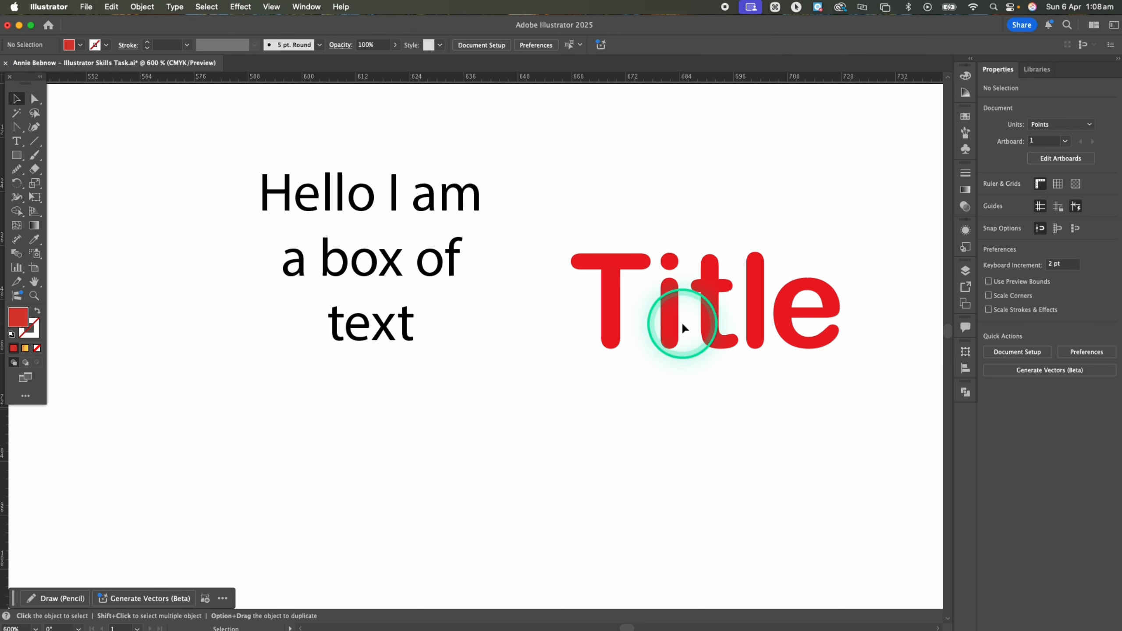
key(a)
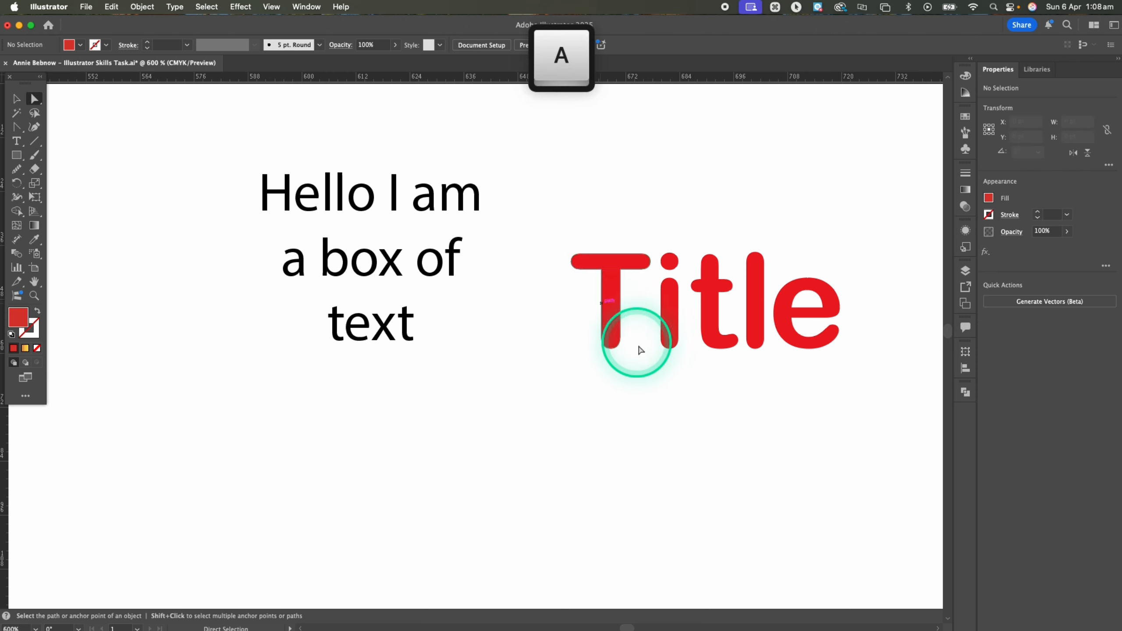
click(608, 301)
mouse_move(617, 312)
mouse_down()
mouse_move(596, 319)
mouse_move(623, 319)
mouse_move(614, 309)
mouse_up()
click(659, 367)
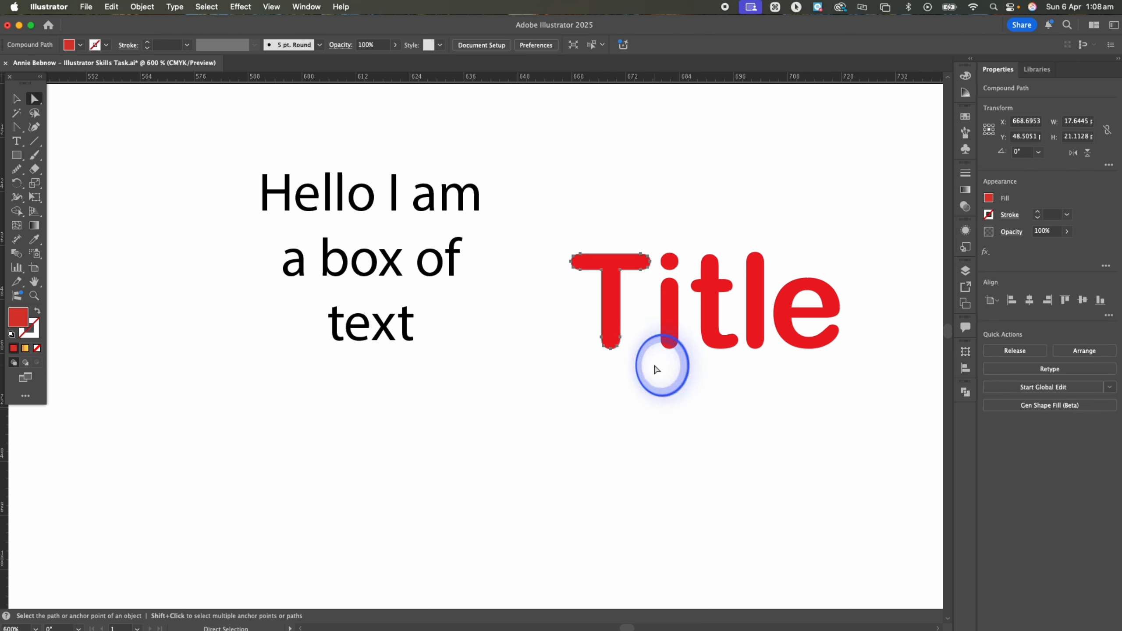
click(613, 293)
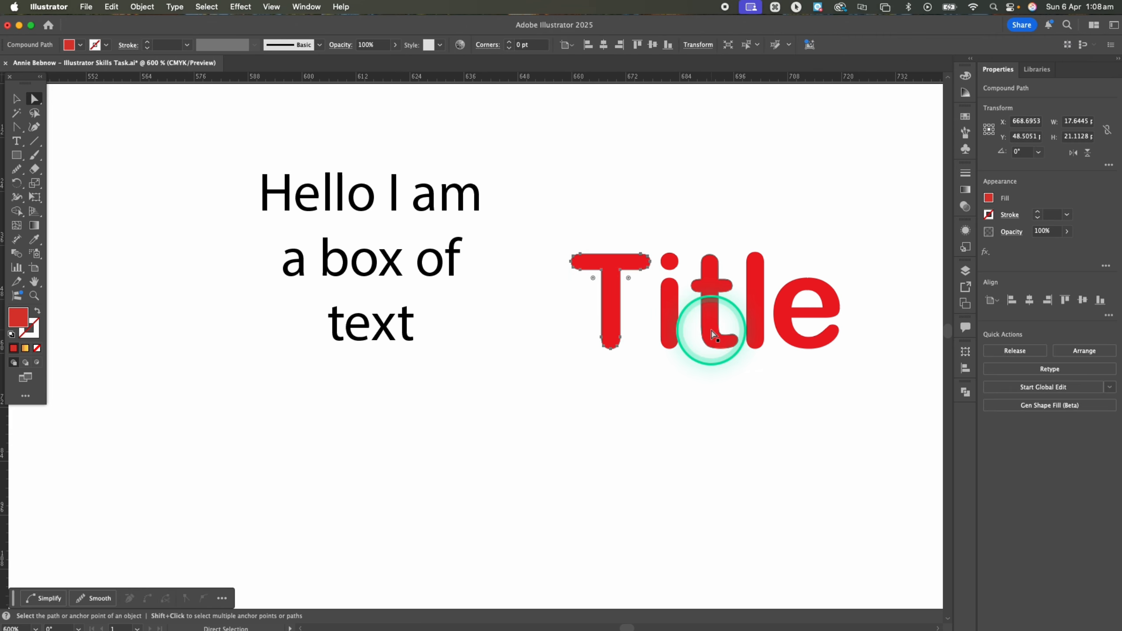
Reshape the expanded letter l by pulling its top anchor point upward and the anchors on both sides outward
key(super+equal)
key(super+equal)
key(super+equal)
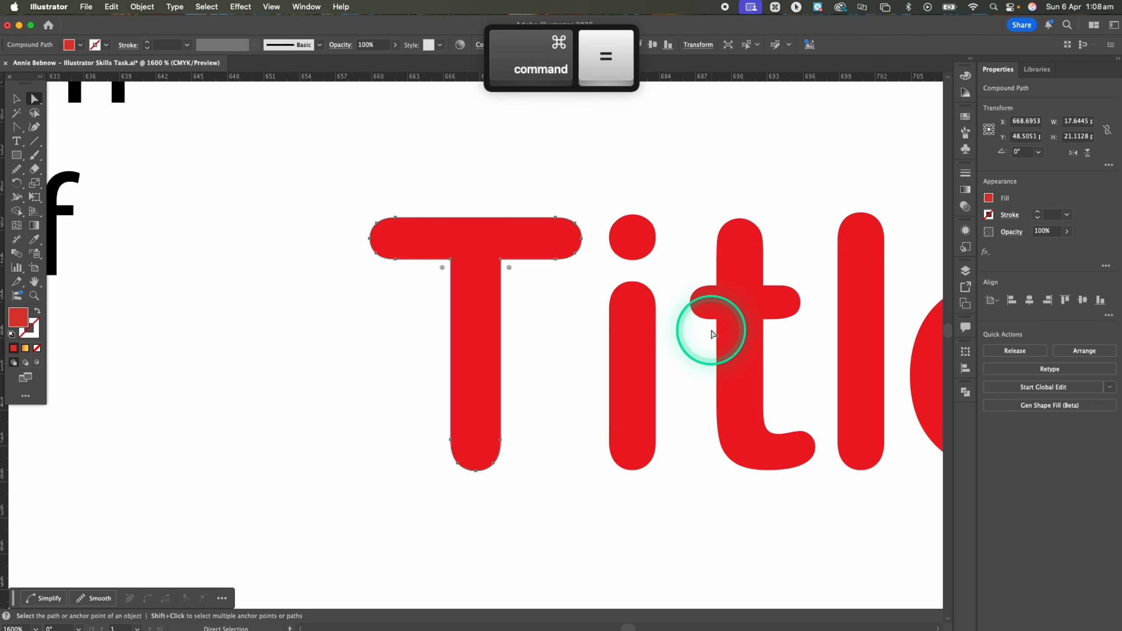
key(space)
drag(712, 329, 525, 281)
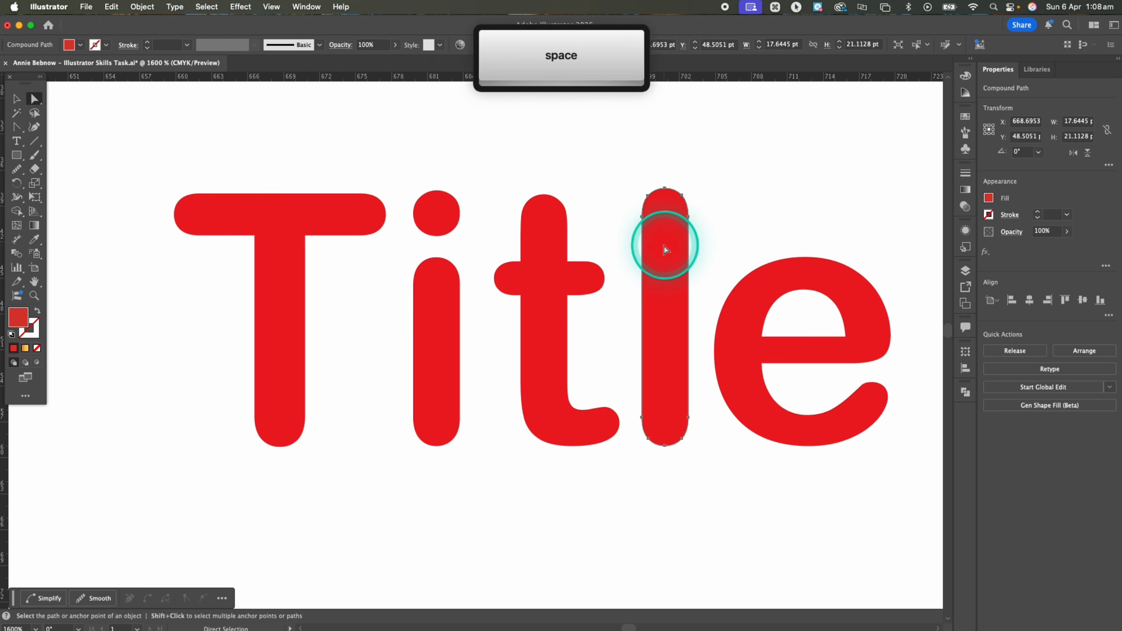
click(669, 203)
drag(666, 189, 666, 140)
drag(682, 198, 626, 180)
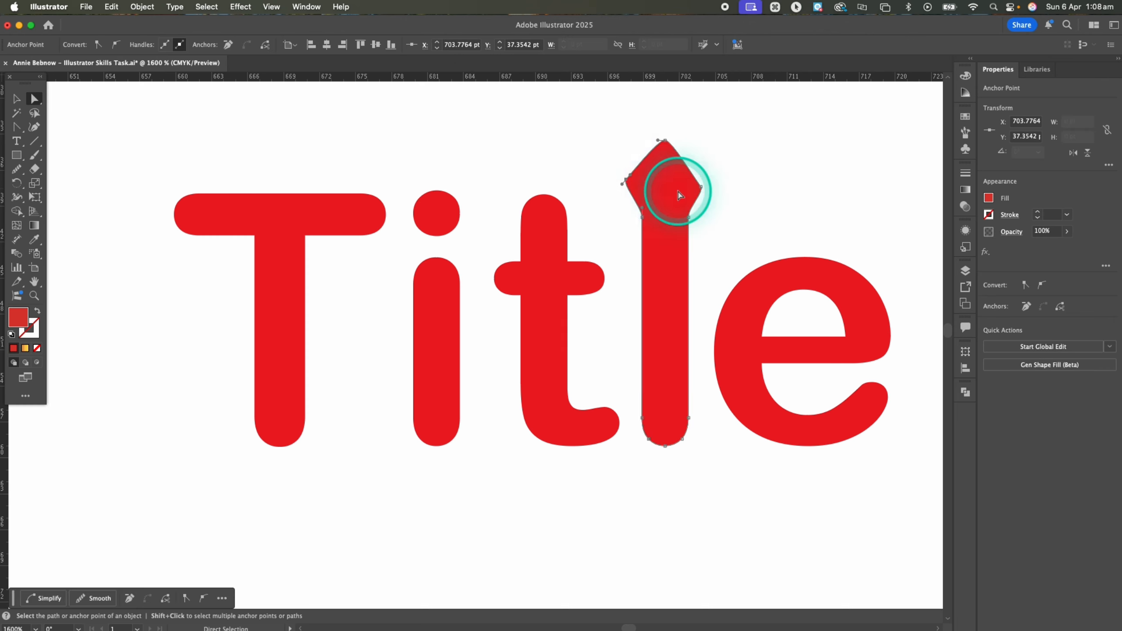
Round off the top of the letter l by lengthening the direction handles of its top anchor point
drag(659, 146, 719, 138)
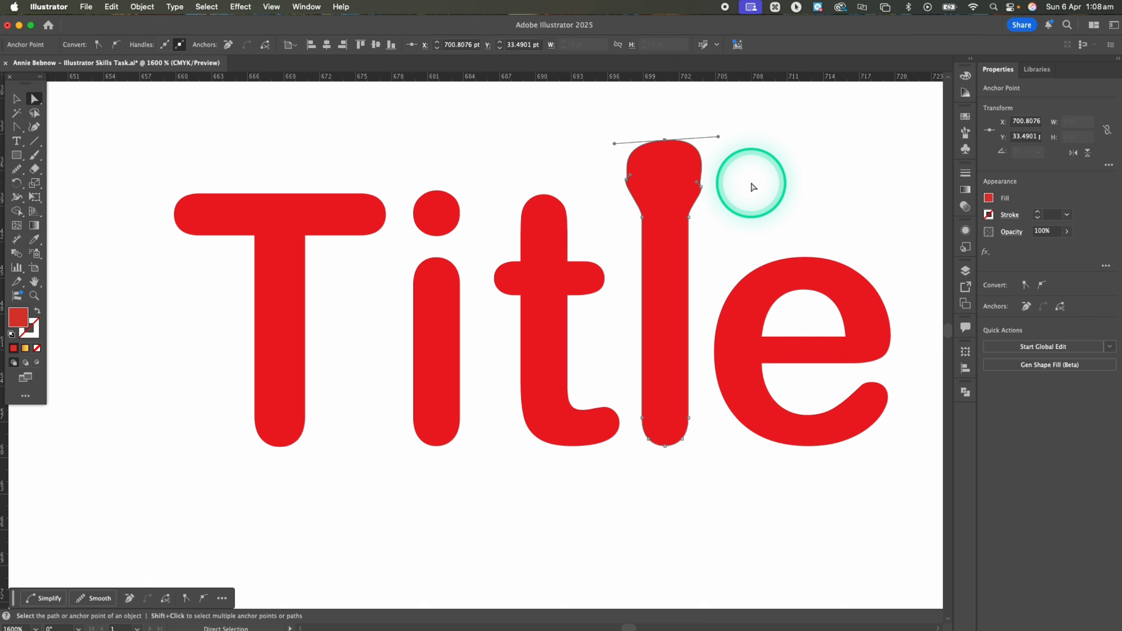
click(758, 376)
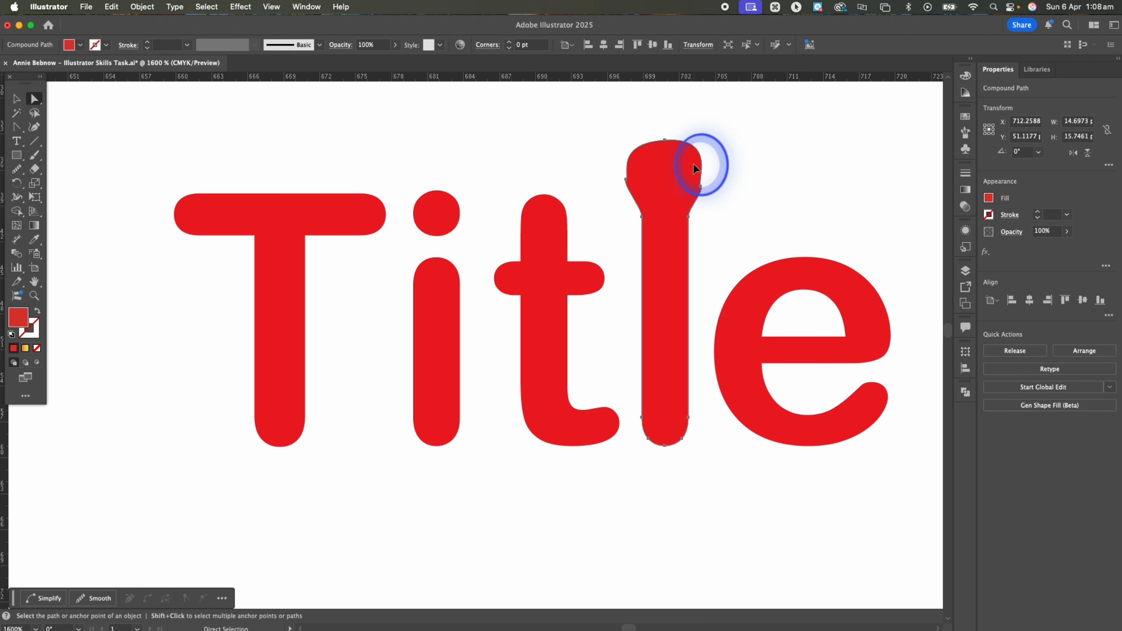
click(815, 225)
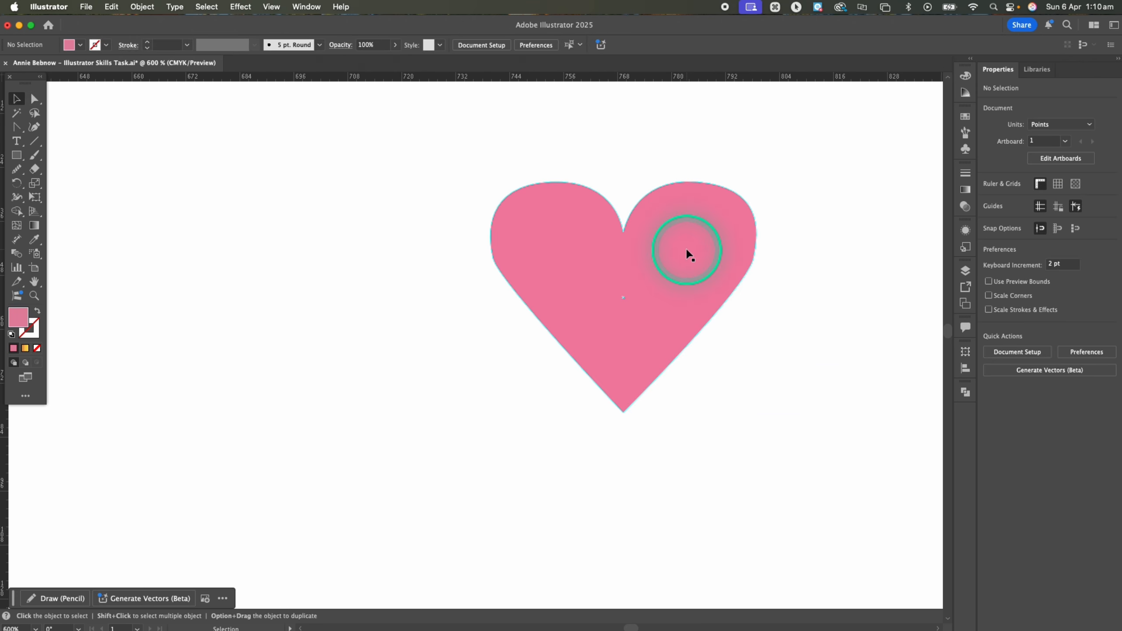
Create a text box over the pink heart containing "Love" and "You" on two separate lines
click(688, 254)
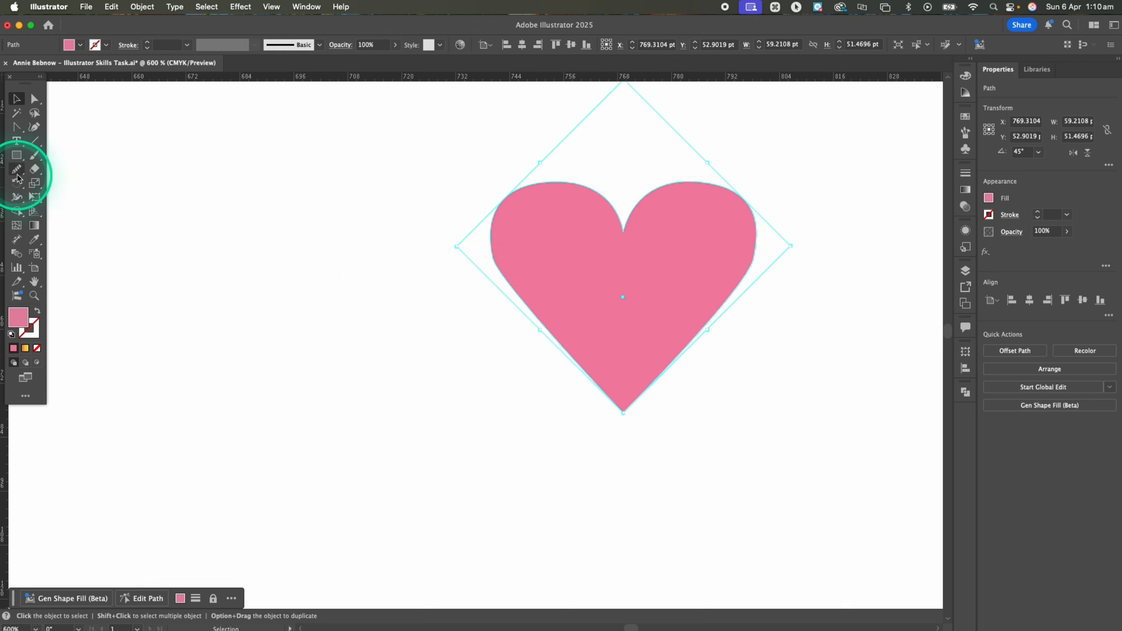
click(16, 141)
click(200, 230)
drag(391, 233, 779, 401)
drag(183, 348, 939, 354)
key(BackSpace)
text(Love)
key(Return)
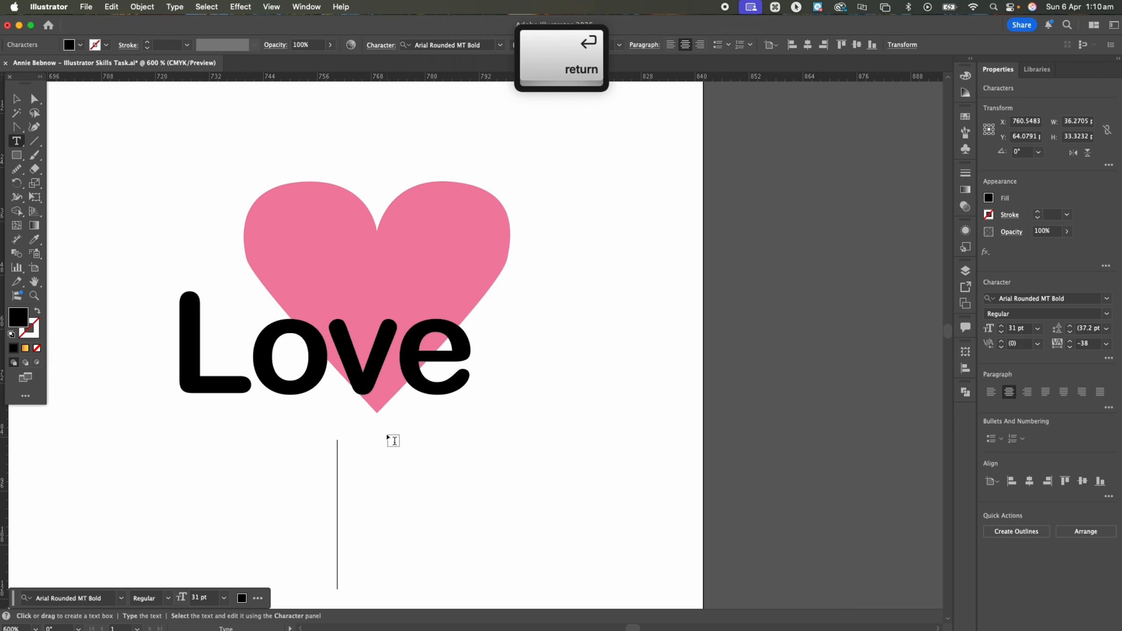
text(You)
Move the Love You text off the heart so it sits on the empty area to the heart's left
click(17, 99)
scroll(501, 351, left, 5)
drag(501, 350, 227, 274)
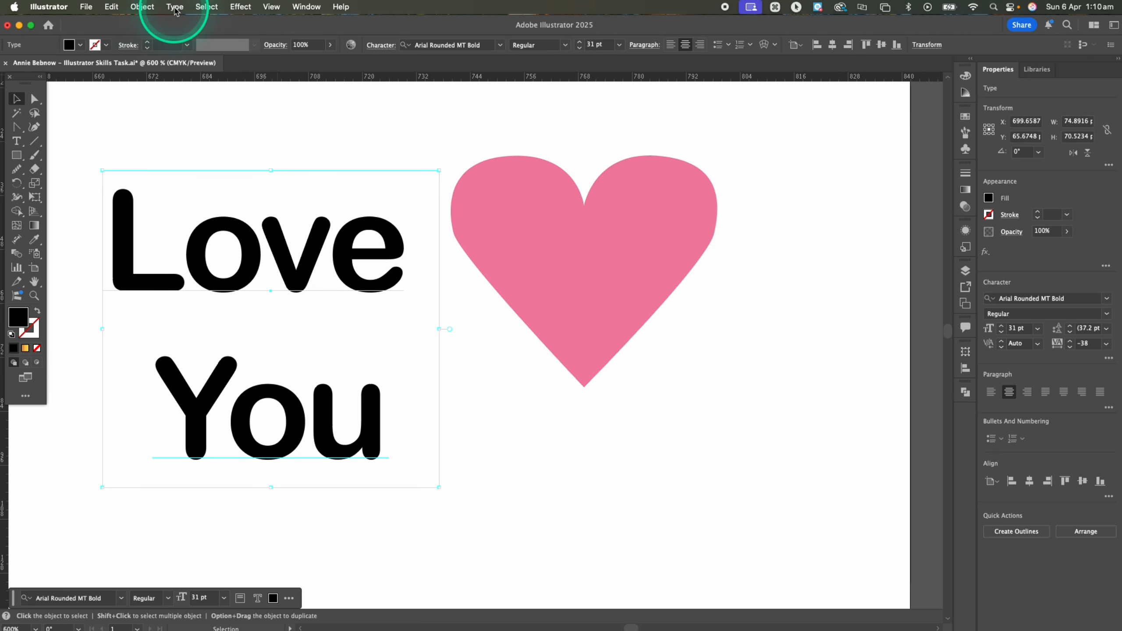
Expand the Love You text into shapes with Object and Fill enabled, and ungroup the resulting letters
click(138, 7)
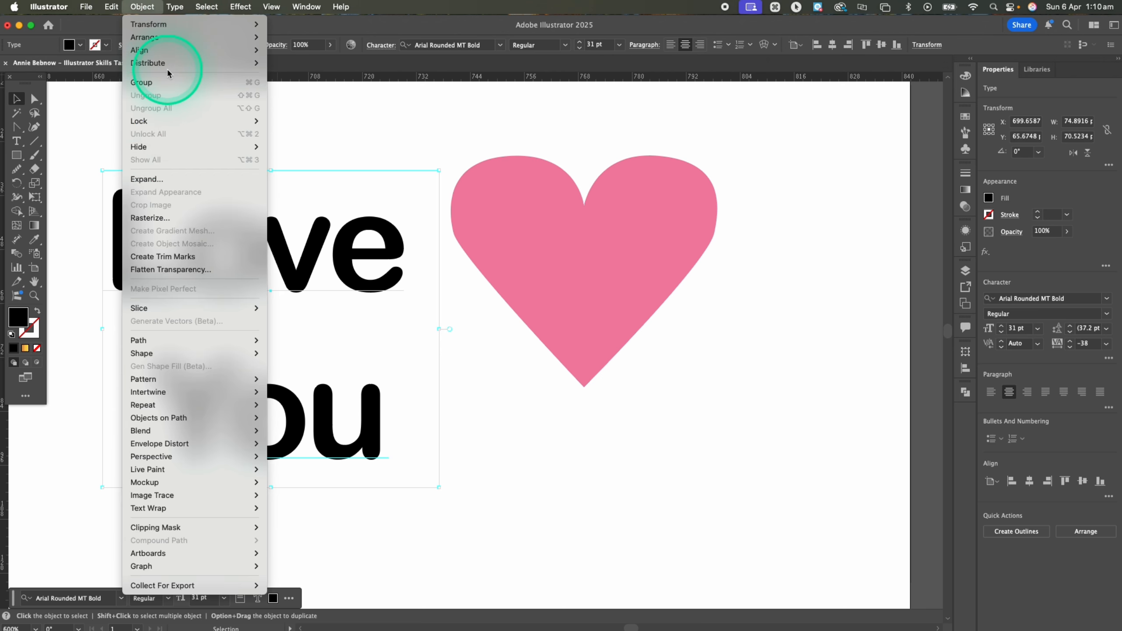
click(191, 179)
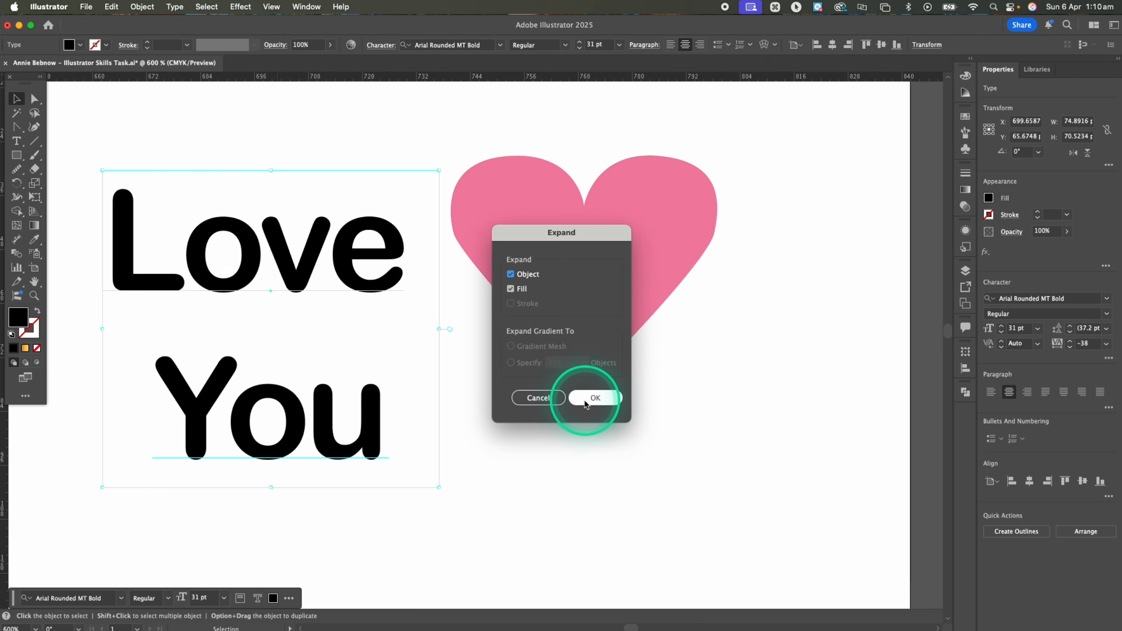
click(595, 398)
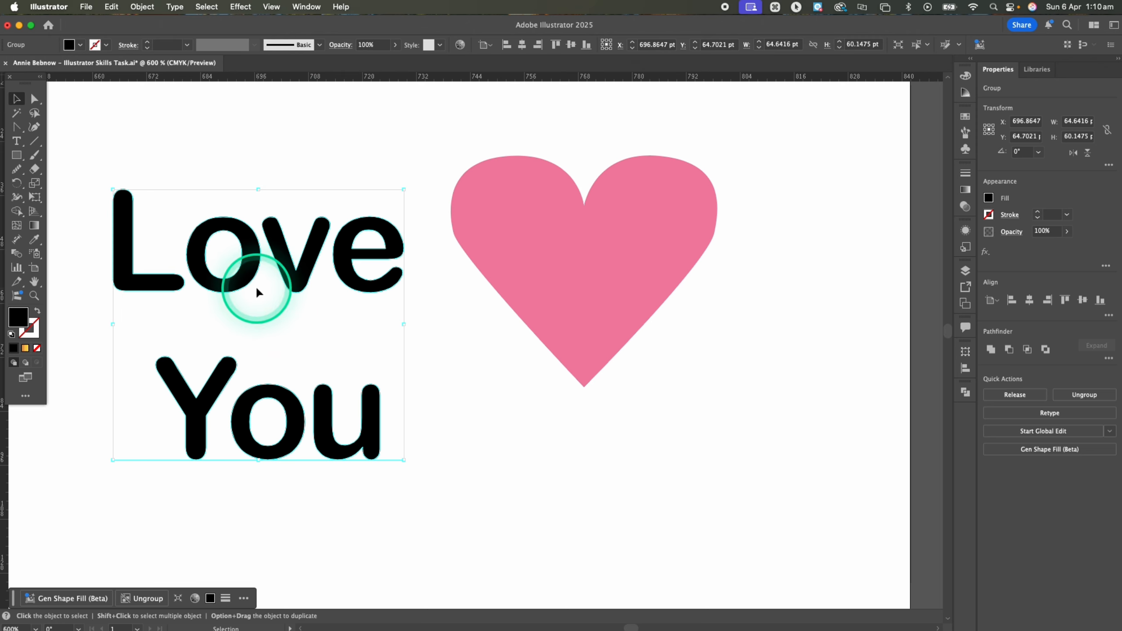
right_click(246, 273)
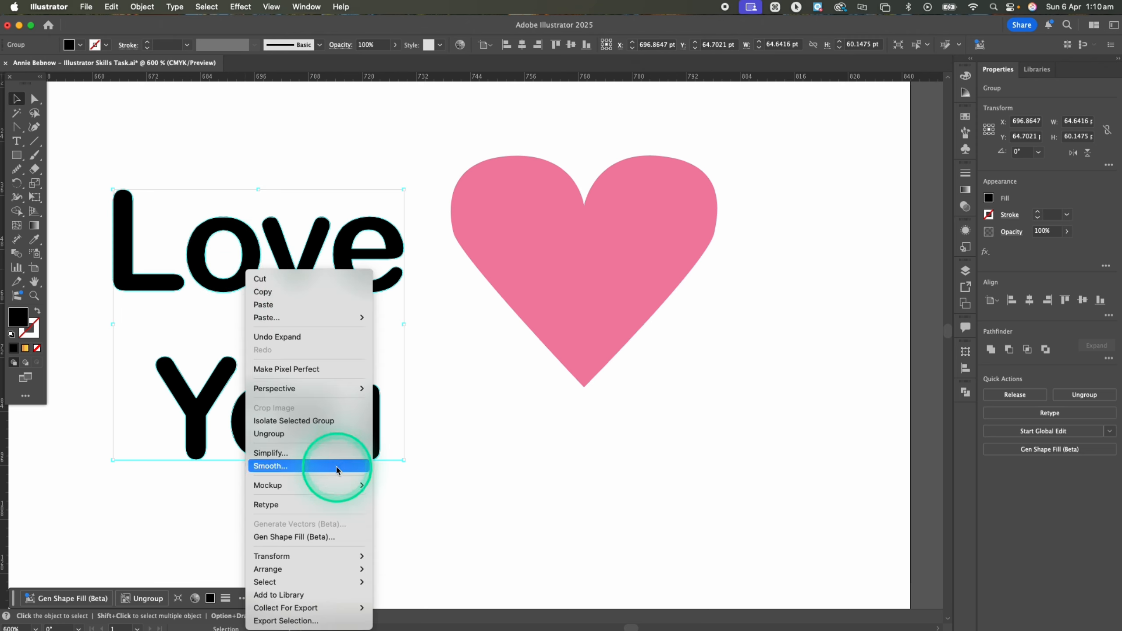
click(326, 433)
click(537, 484)
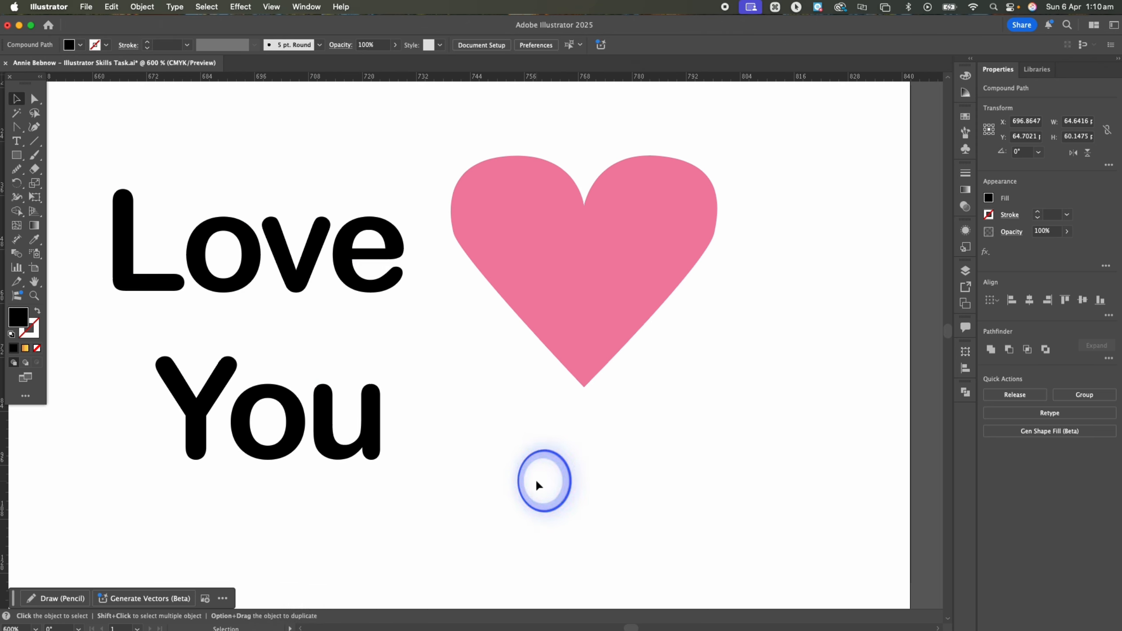
Cut the pink heart into an upper and a lower piece with the Knife tool along a gently curved line near its middle
click(536, 278)
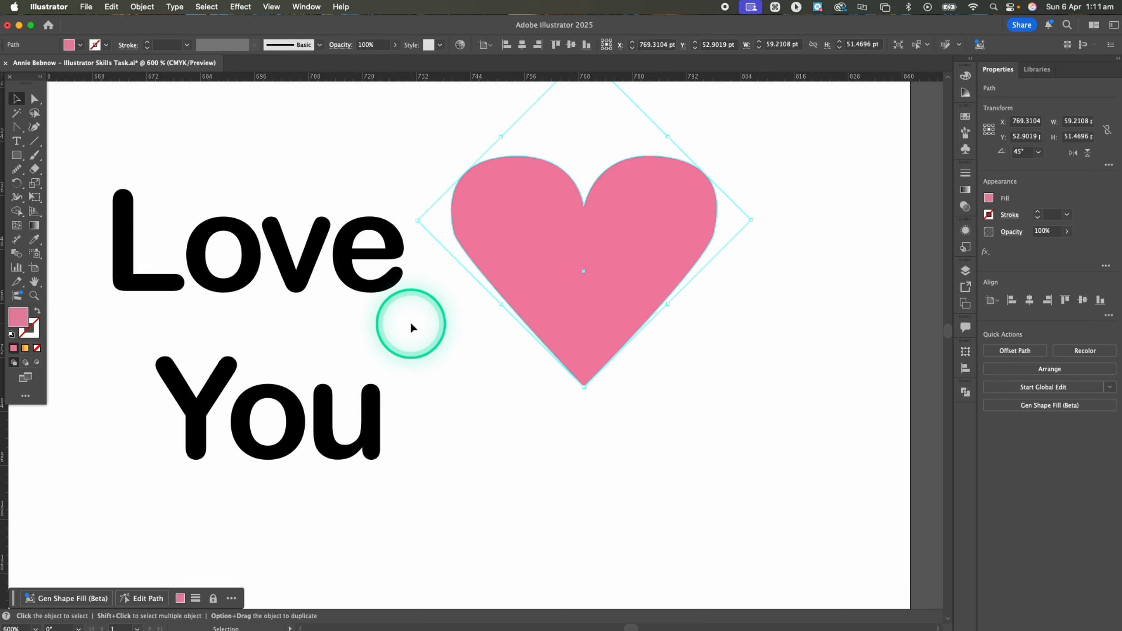
key(c)
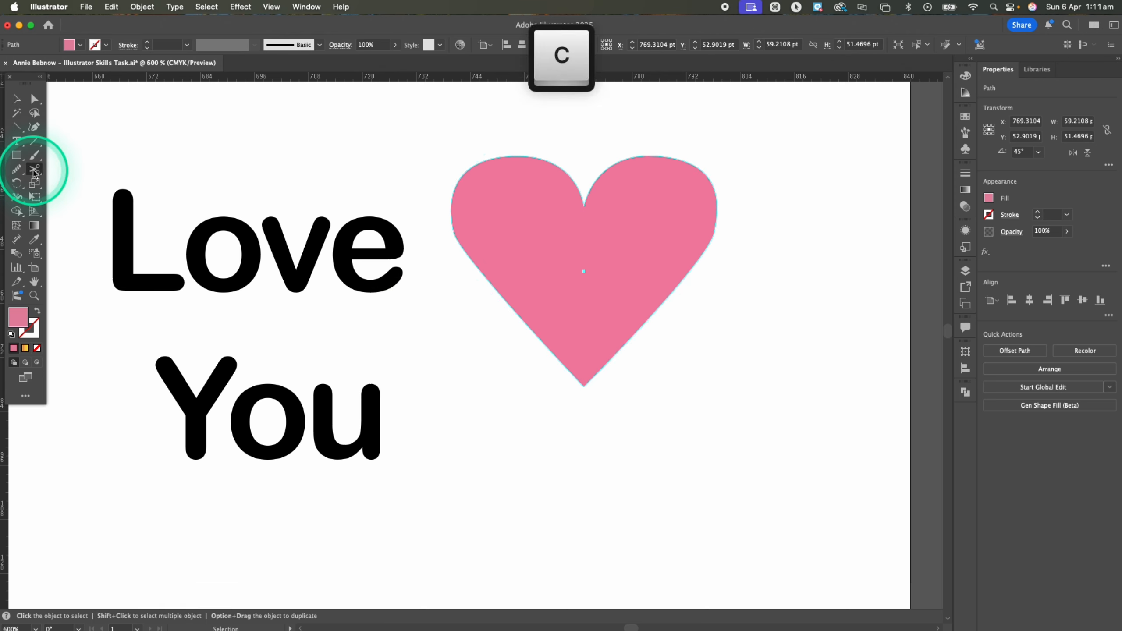
click(34, 172)
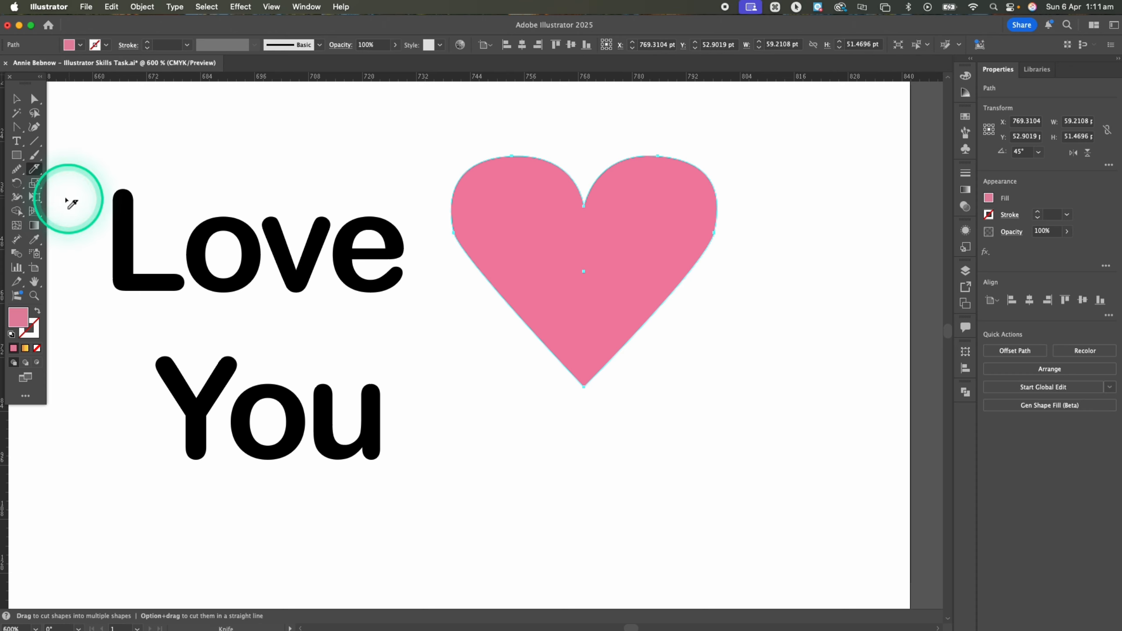
drag(571, 213, 665, 270)
key(super+z)
drag(469, 278, 706, 294)
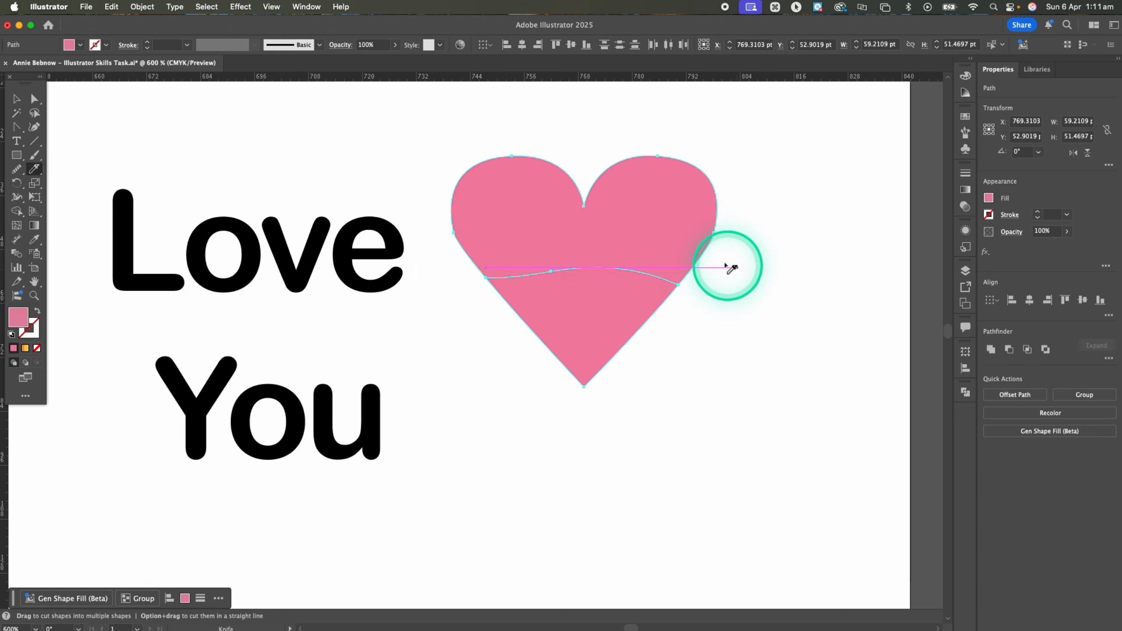
key(Return)
Move the upper heart piece slightly upward to leave a narrow gap above the lower piece
click(29, 97)
click(652, 168)
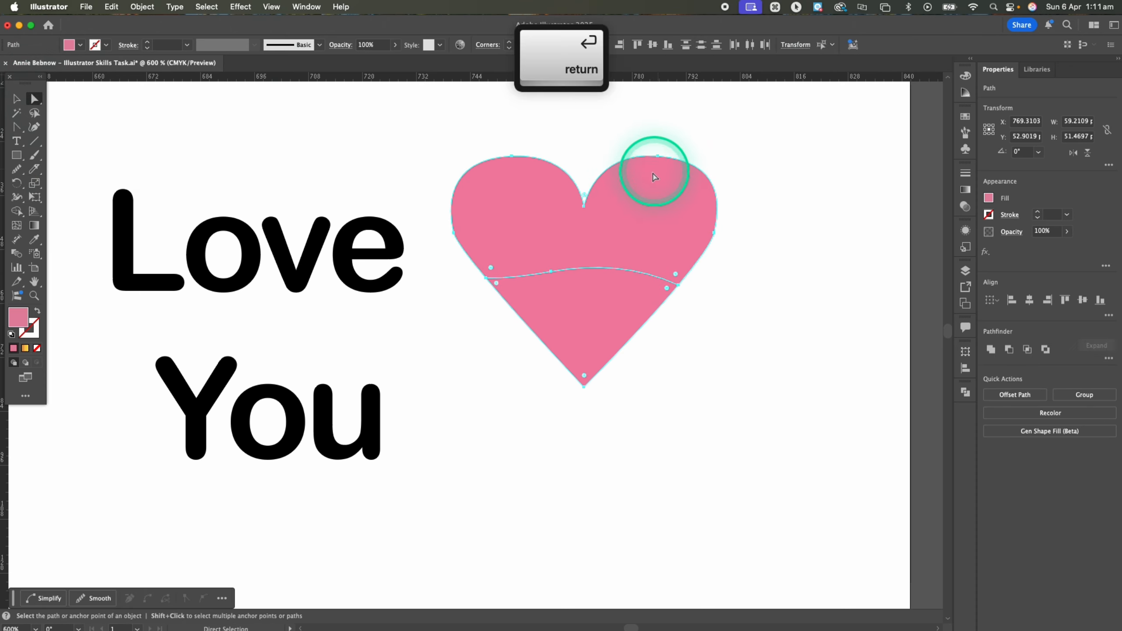
click(643, 216)
mouse_move(664, 221)
mouse_down()
mouse_move(661, 195)
mouse_move(662, 206)
mouse_up()
click(809, 233)
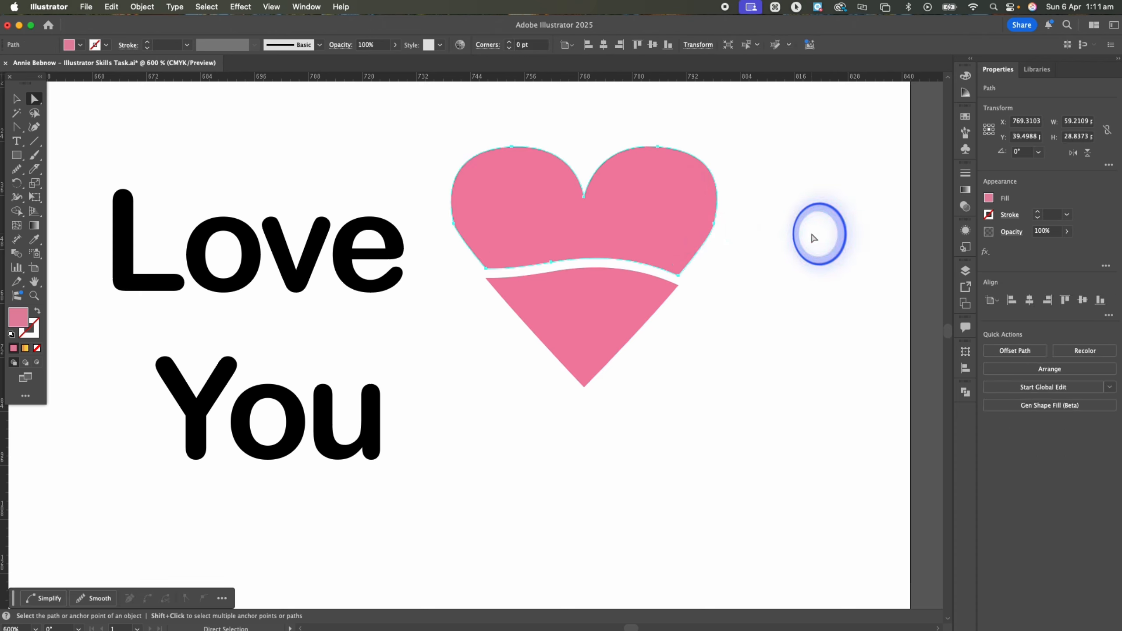
Send all the letters of Love You to the back of the stacking order, behind the heart pieces
drag(101, 168, 417, 495)
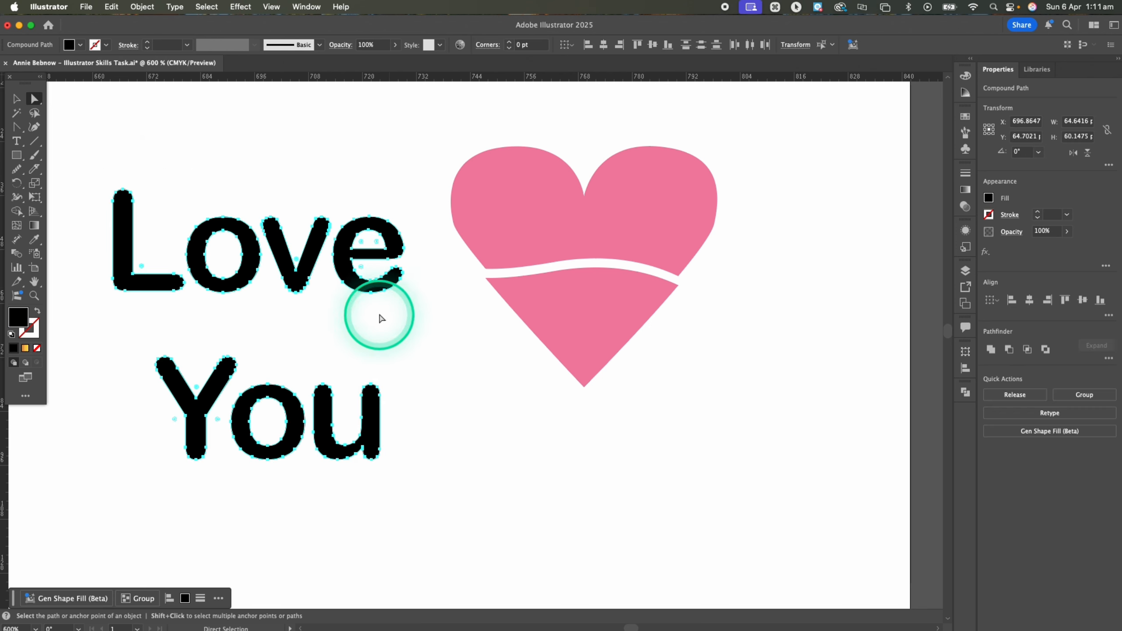
right_click(343, 264)
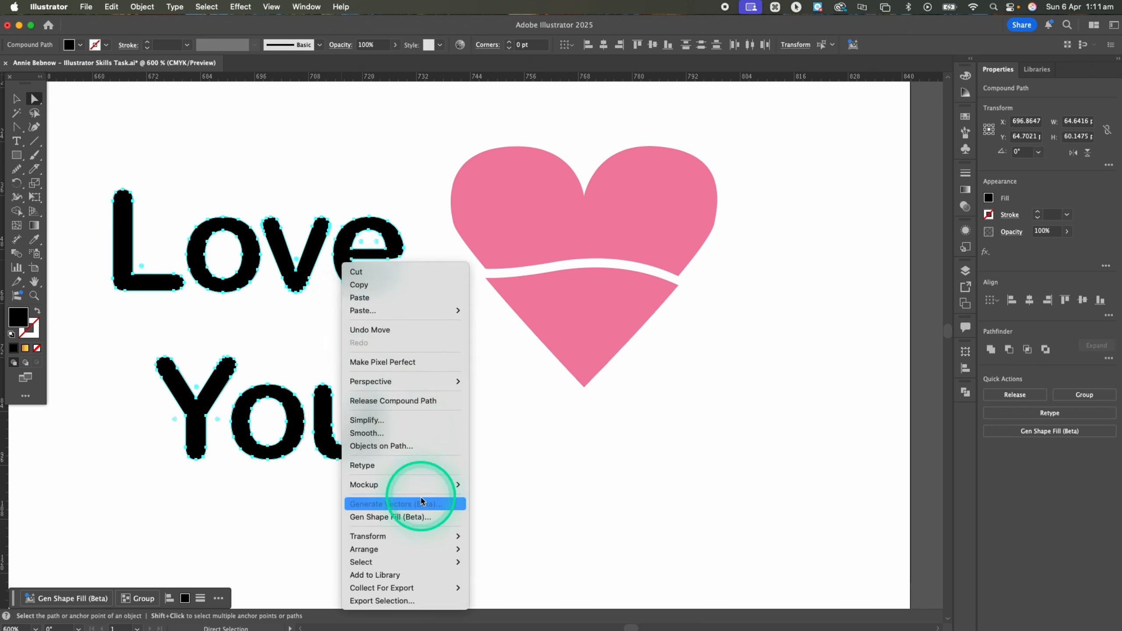
mouse_move(431, 549)
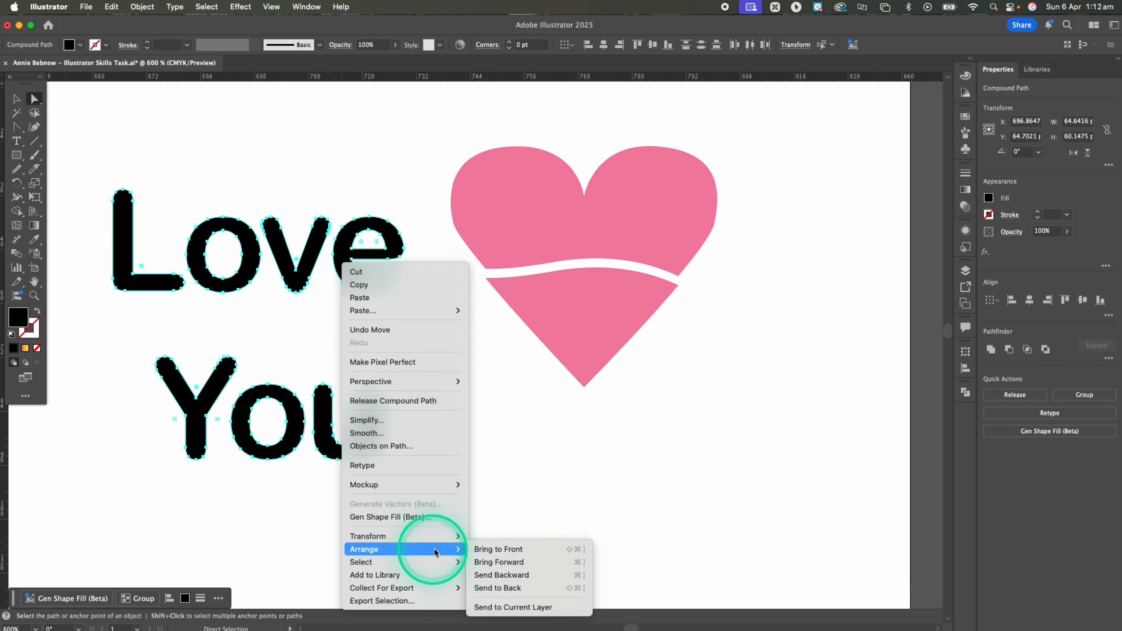
click(498, 588)
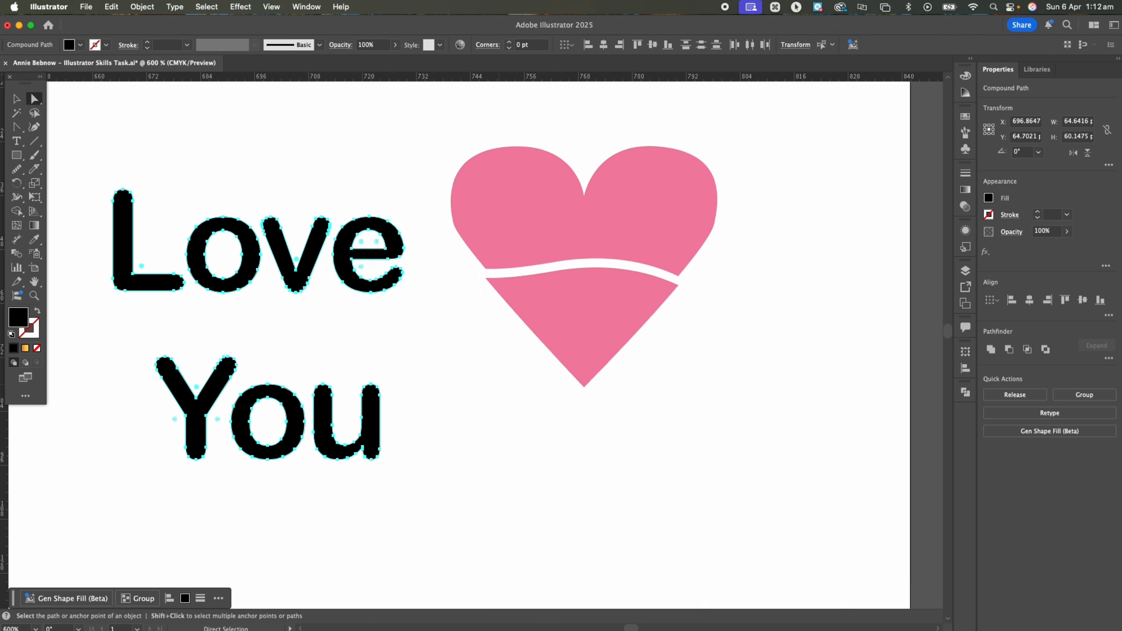
click(438, 333)
Warp the word Love into the upper heart piece using Envelope Distort, Make with Top Object
drag(98, 167, 427, 317)
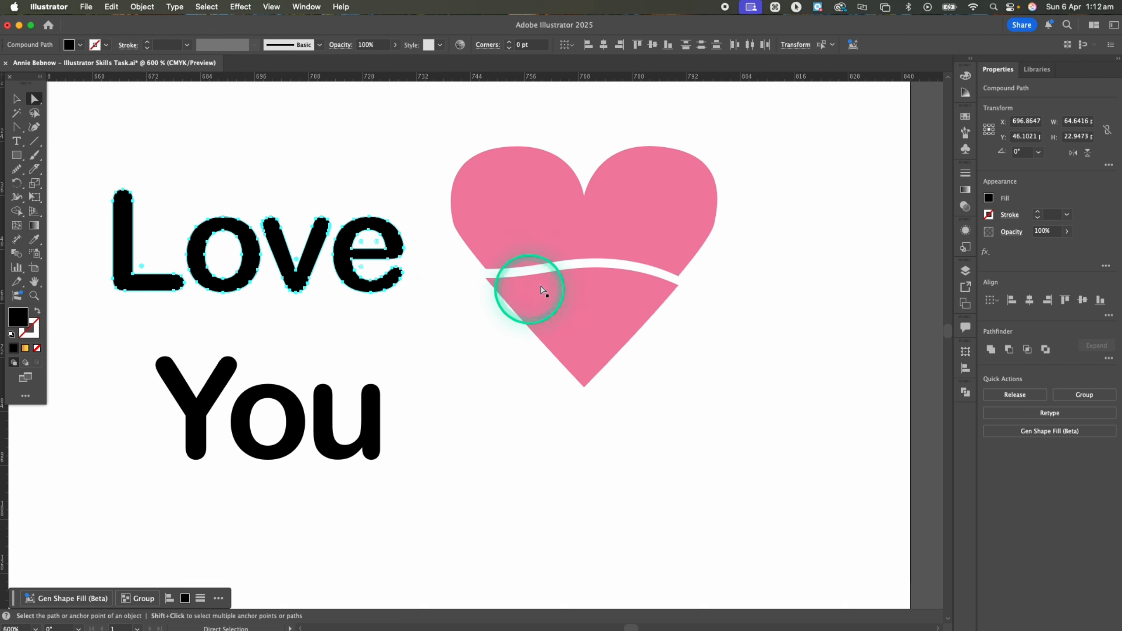
shift+click(552, 232)
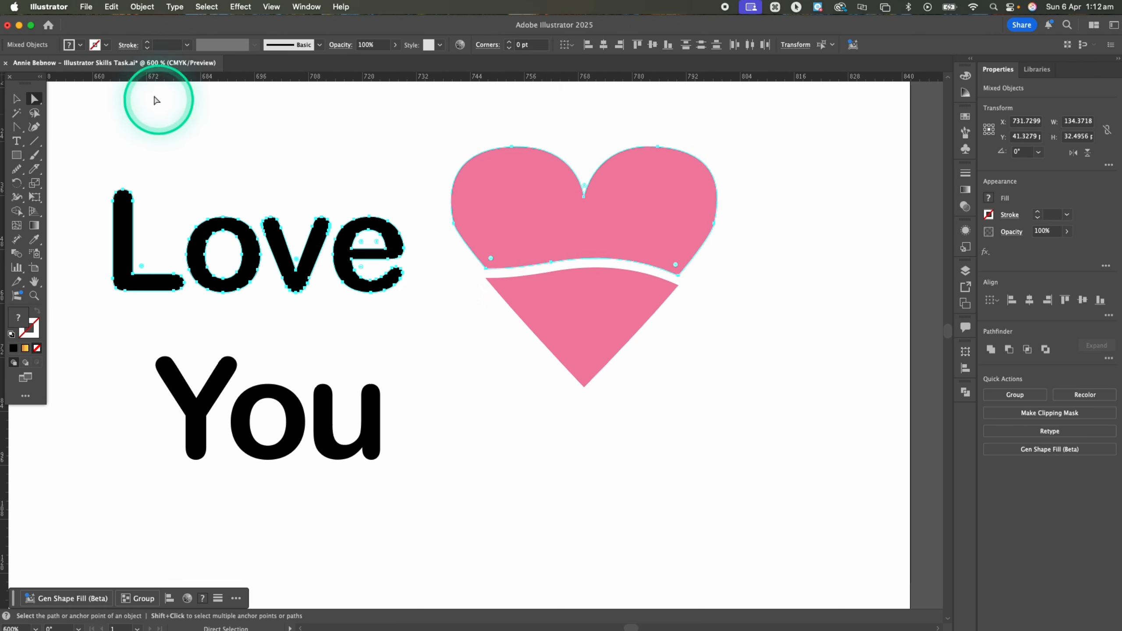
click(142, 7)
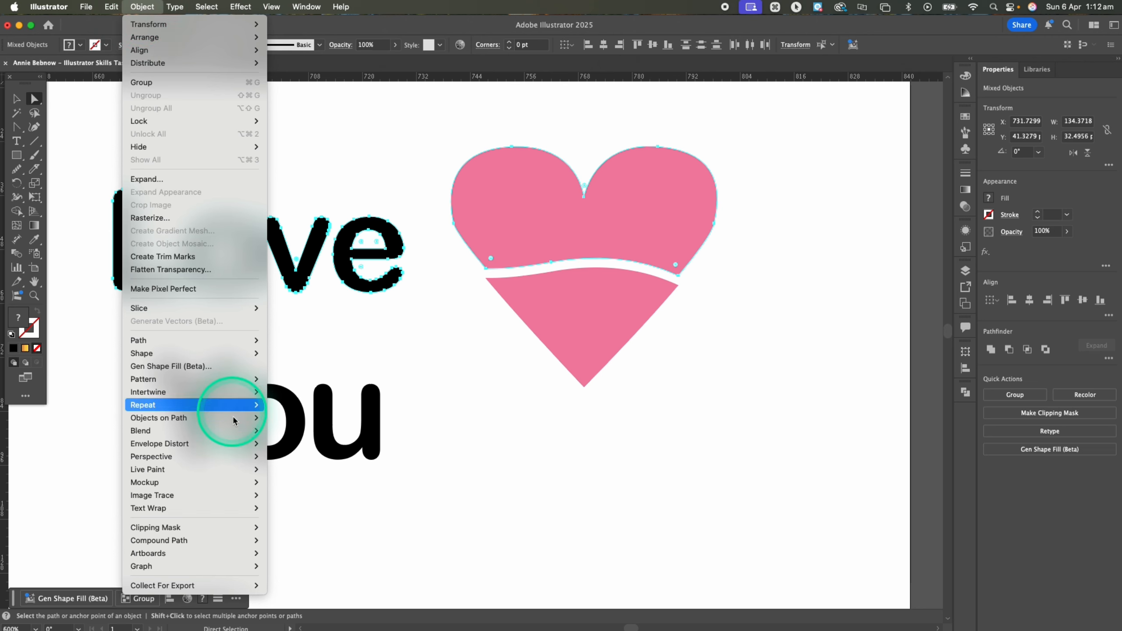
mouse_move(236, 443)
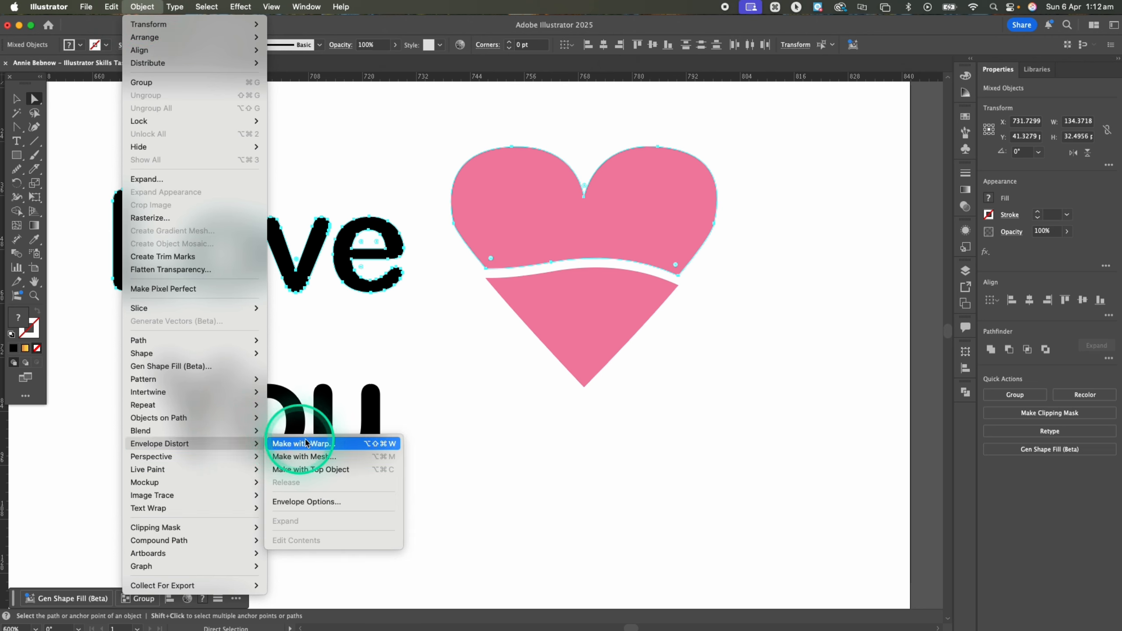
click(348, 473)
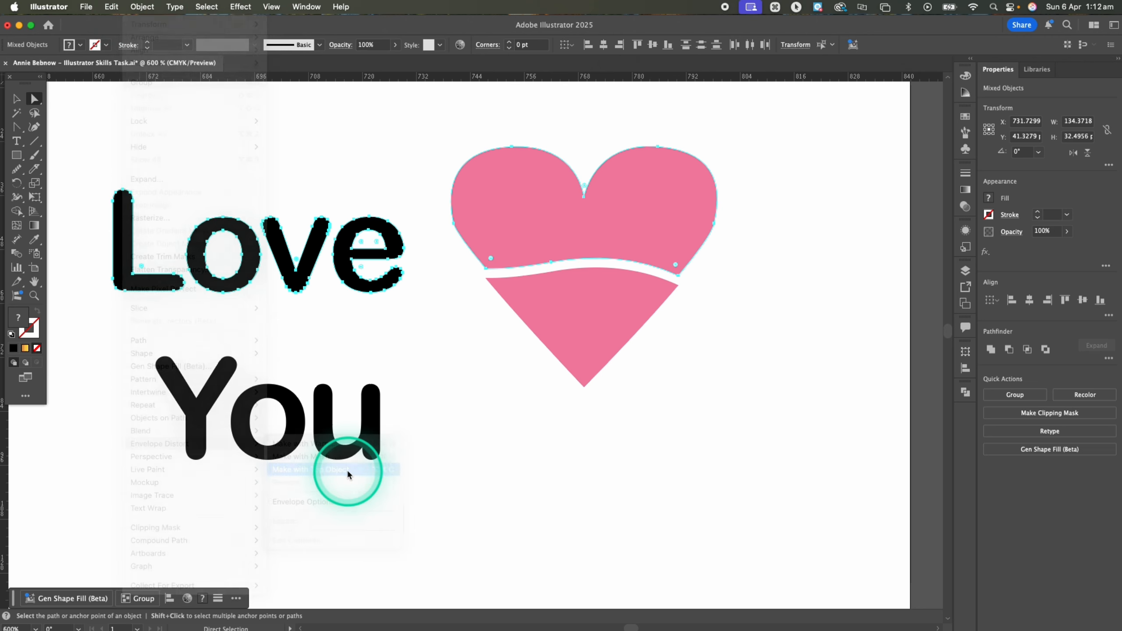
Warp the word You into the lower heart piece using Envelope Distort, Make with Top Object, and deselect the result
click(583, 352)
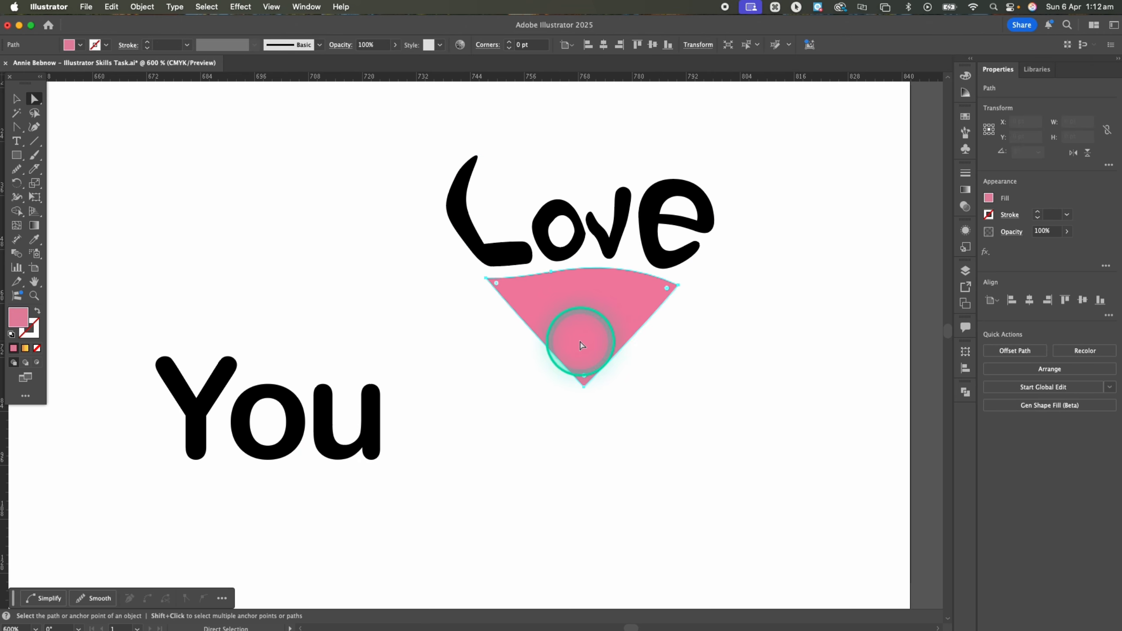
drag(117, 350, 446, 527)
shift+click(563, 327)
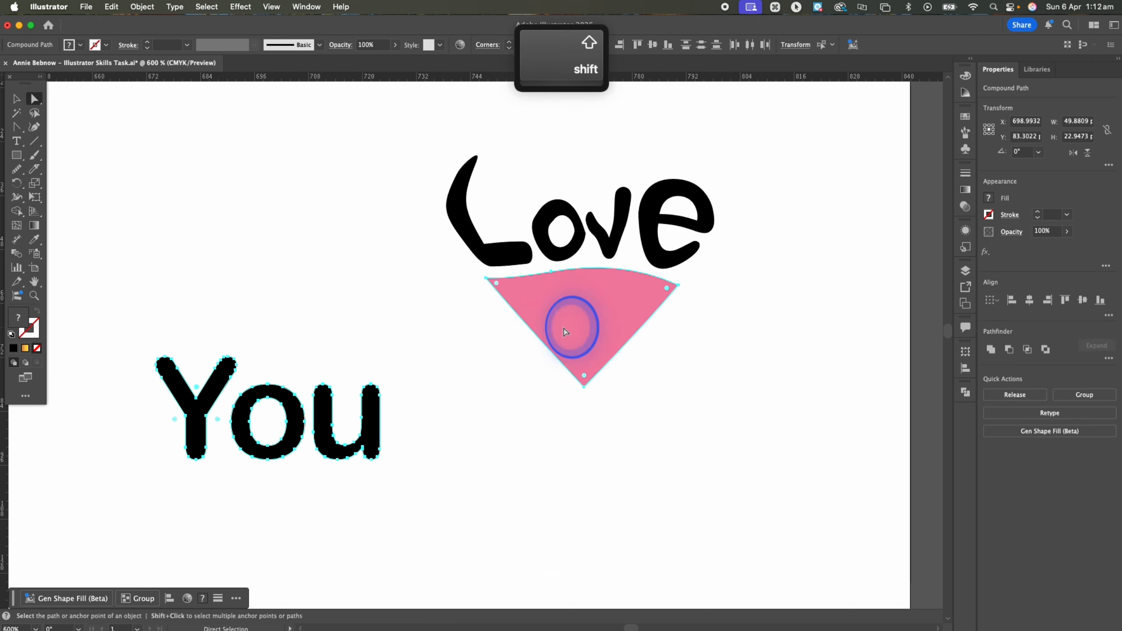
click(145, 7)
mouse_move(221, 443)
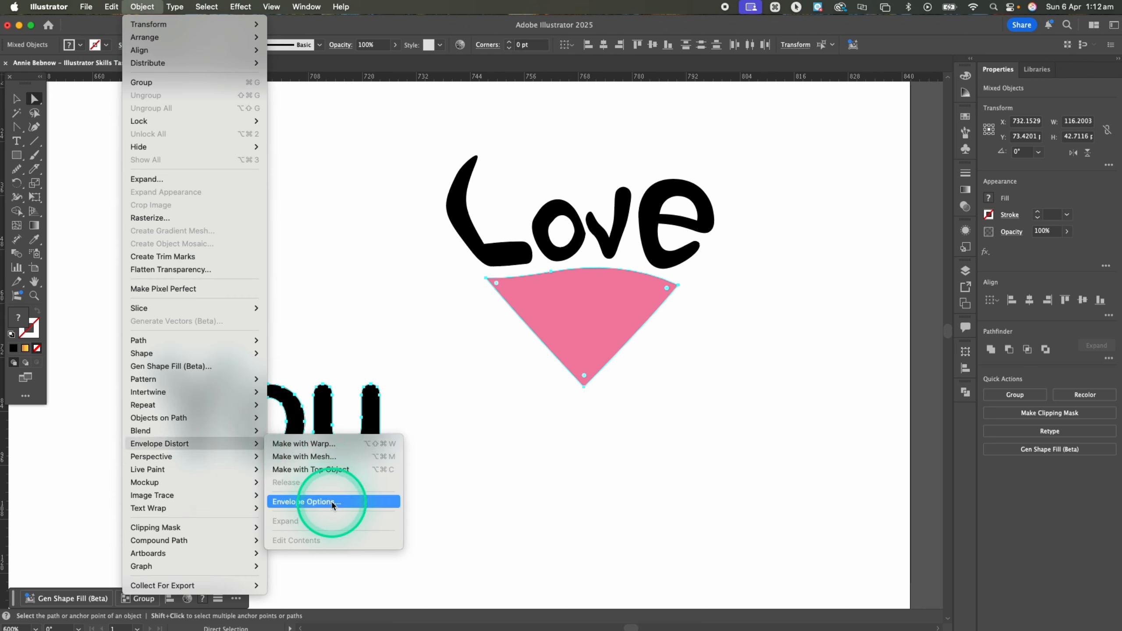
click(331, 472)
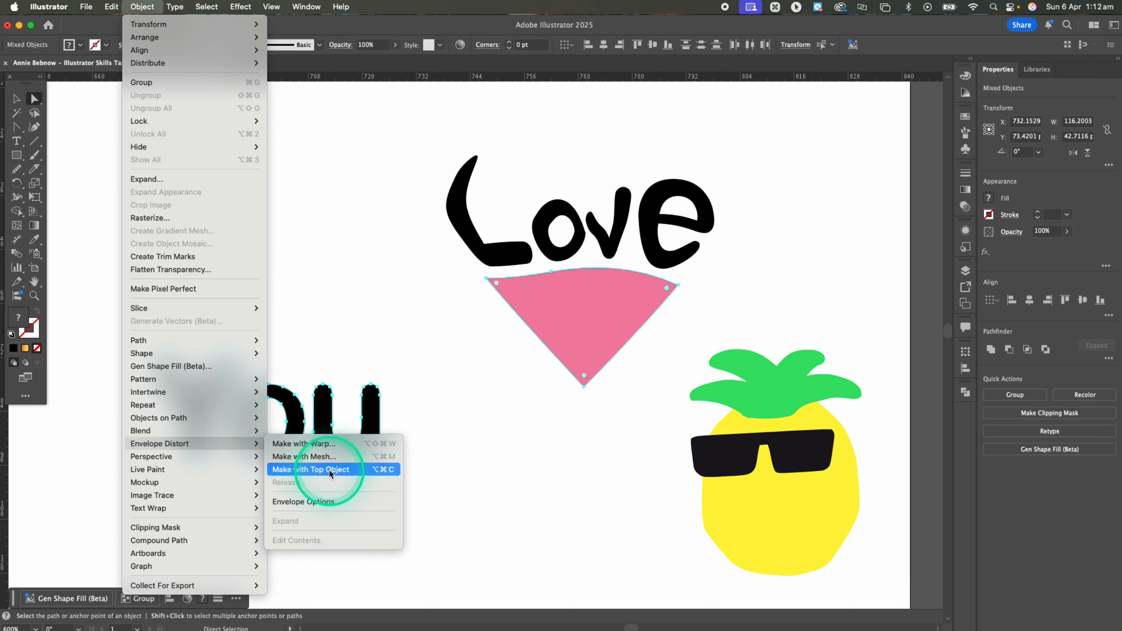
click(430, 470)
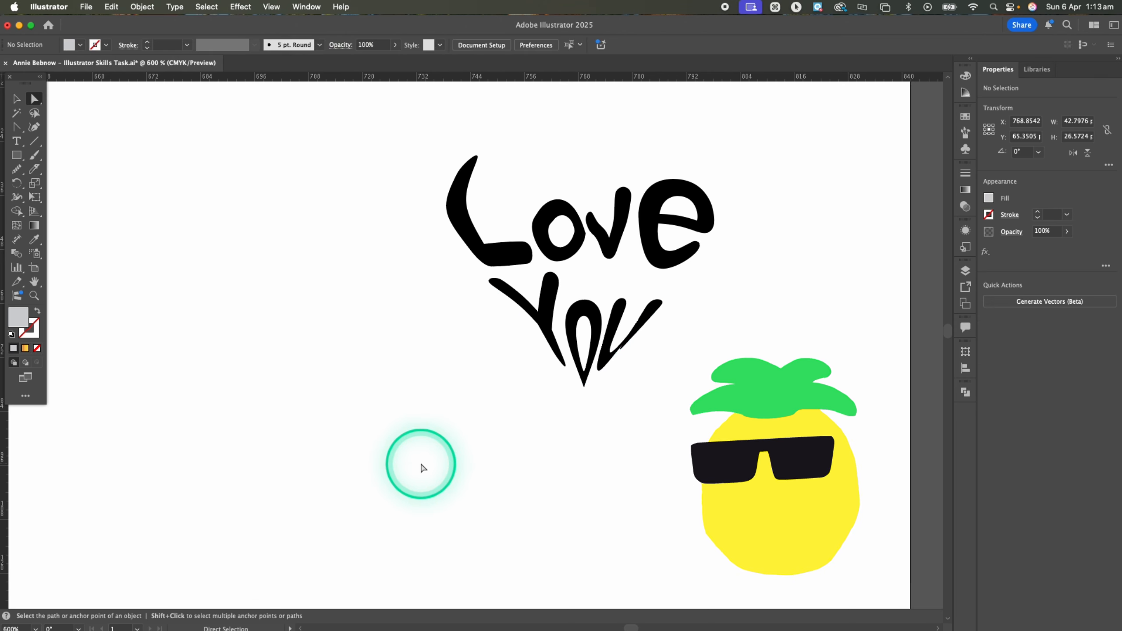